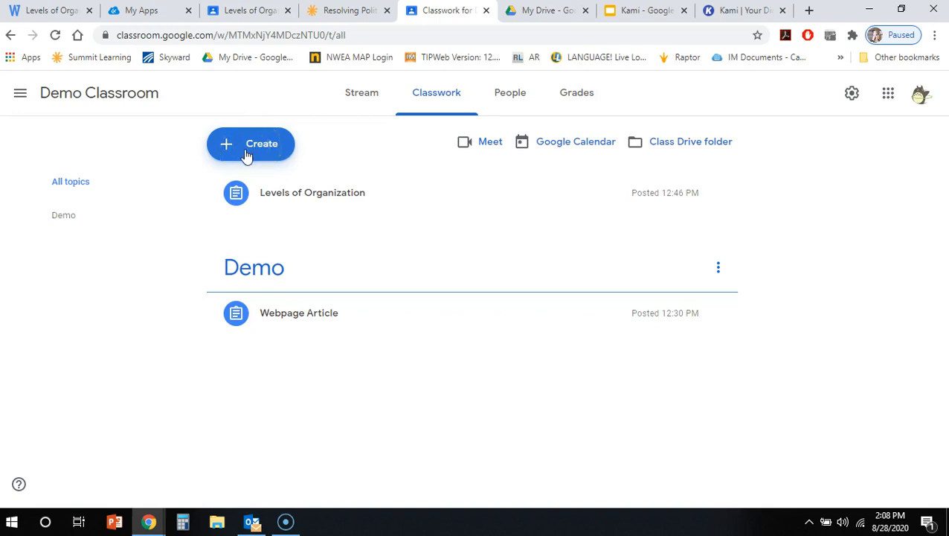
# Start a new Kami assignment for Demo Classroom and review its student selection and Published/Draft options.
pyautogui.click(245, 154)
pyautogui.click(264, 233)
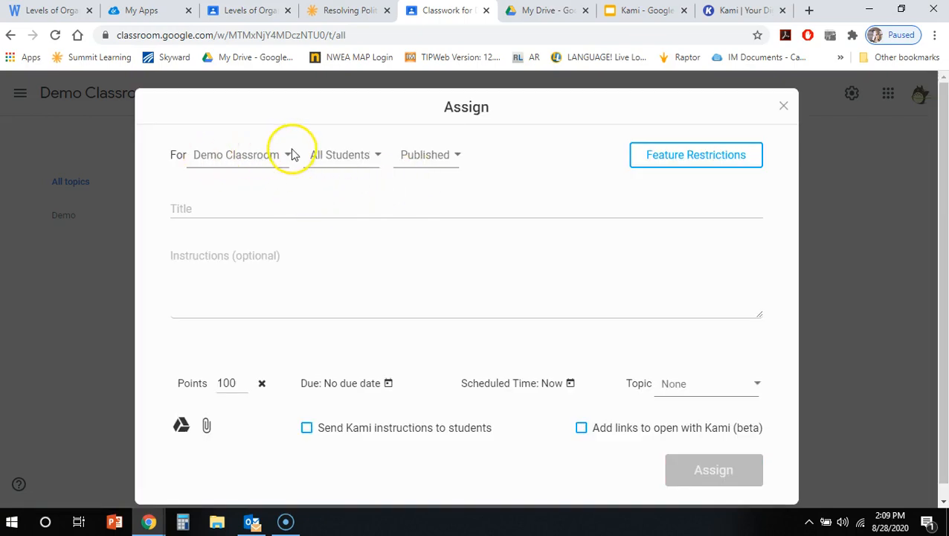
pyautogui.click(357, 162)
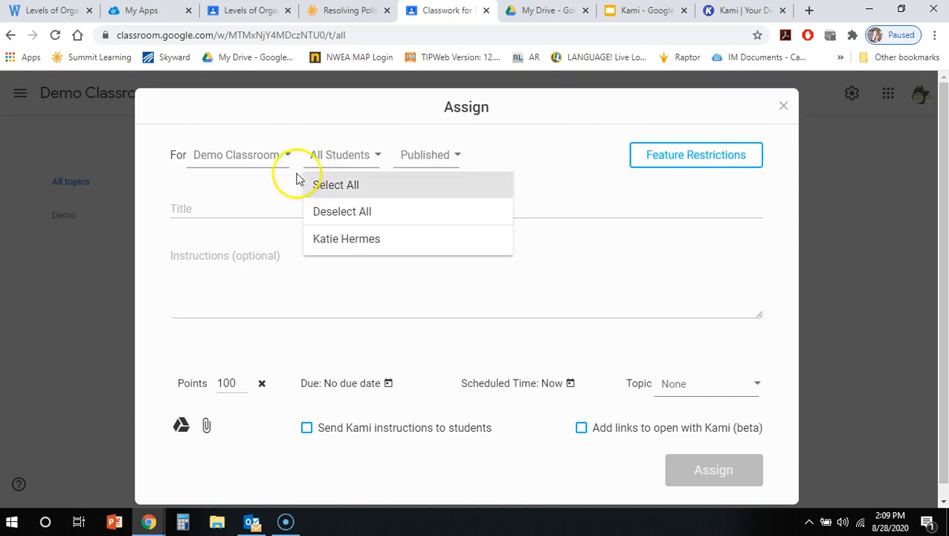
pyautogui.click(407, 161)
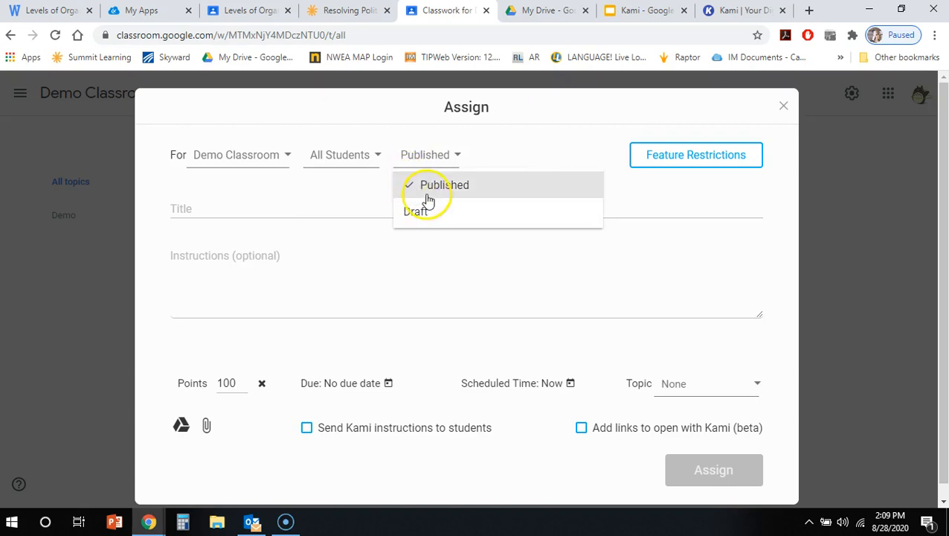
# Title the assignment "All Summer in a Day" and move on to the optional instructions.
pyautogui.click(190, 212)
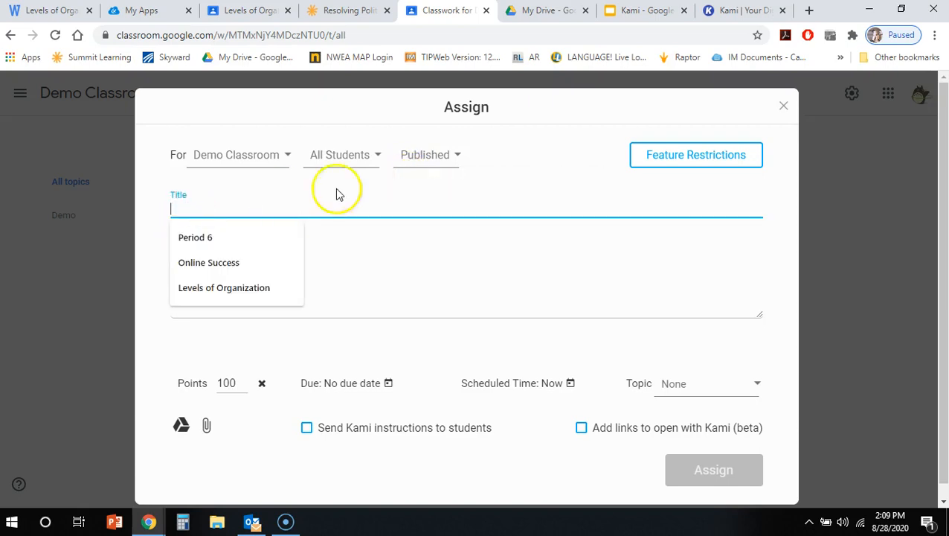
pyautogui.write('All Summe')
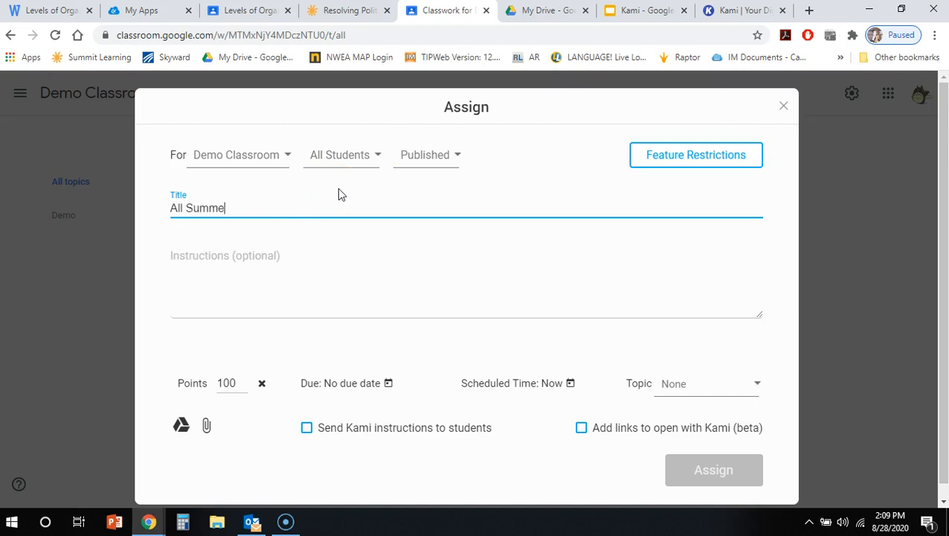
pyautogui.write('r in a Day')
pyautogui.click(240, 290)
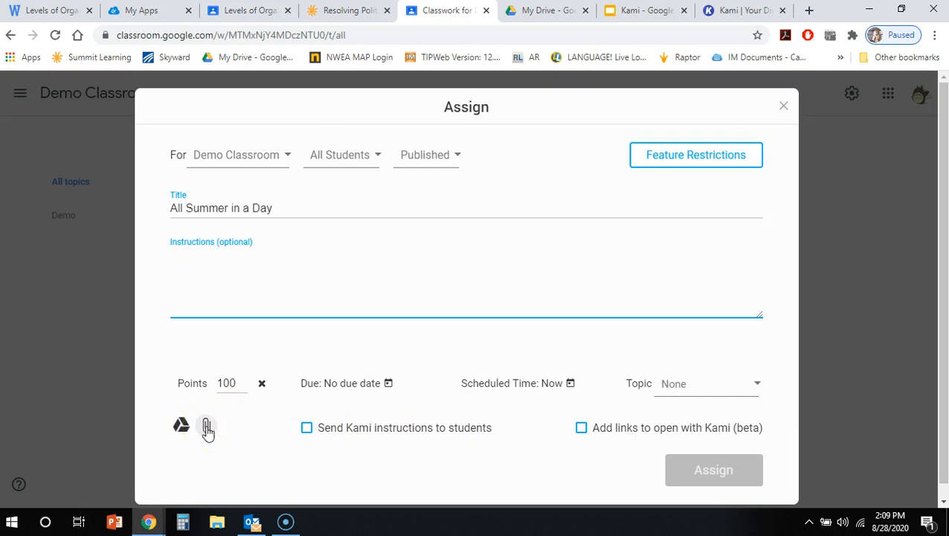
# Attach 6-All-Summer-in-a-Day-by-Ray-Bradbury.pdf with a copy made for each student, and publish the assignment.
pyautogui.click(208, 428)
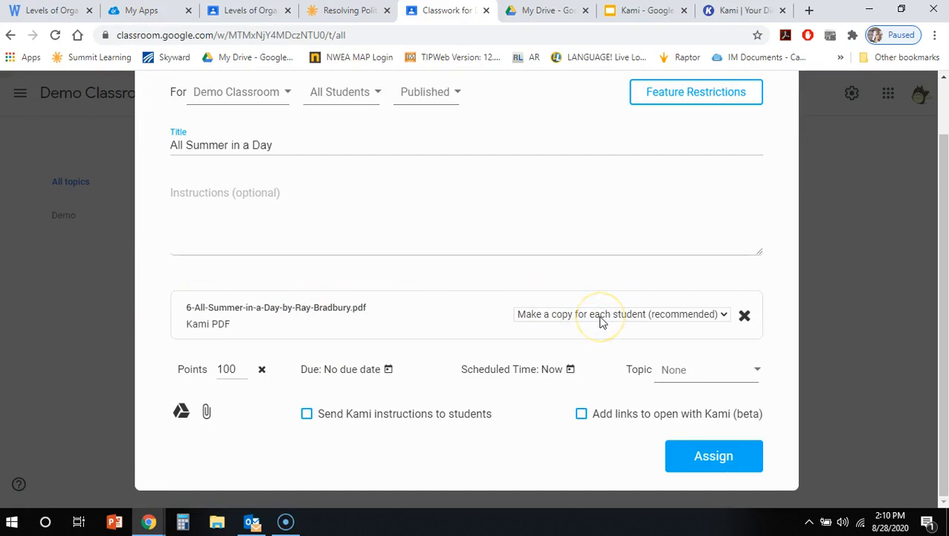
pyautogui.click(601, 316)
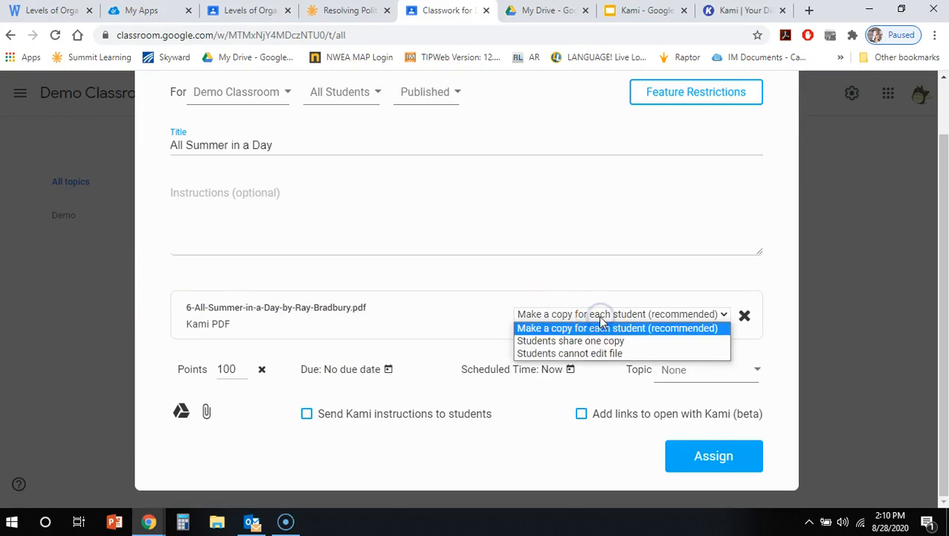
pyautogui.click(600, 320)
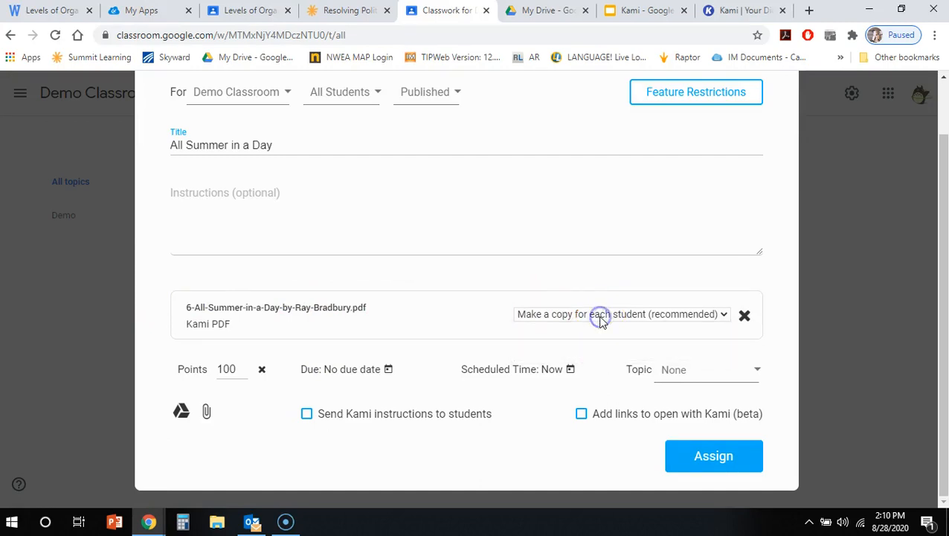
pyautogui.click(729, 462)
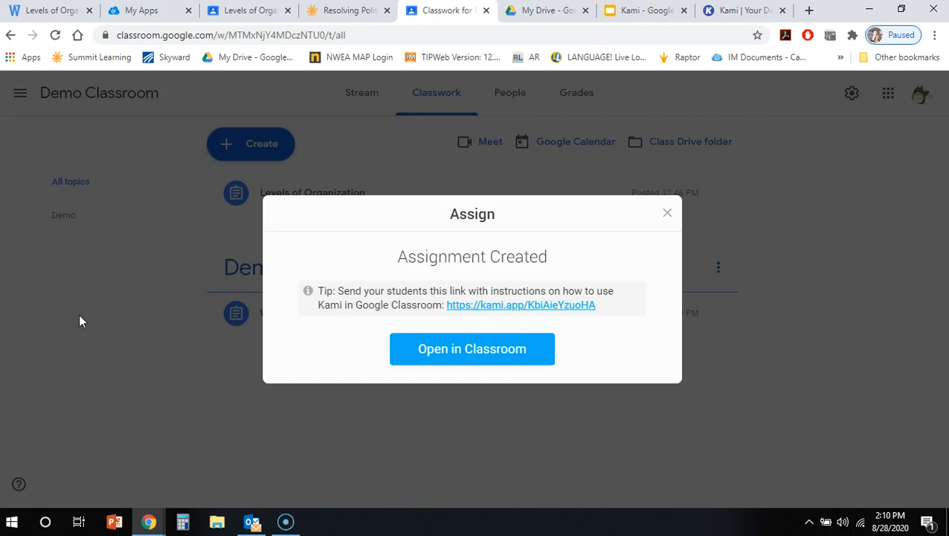
pyautogui.click(664, 215)
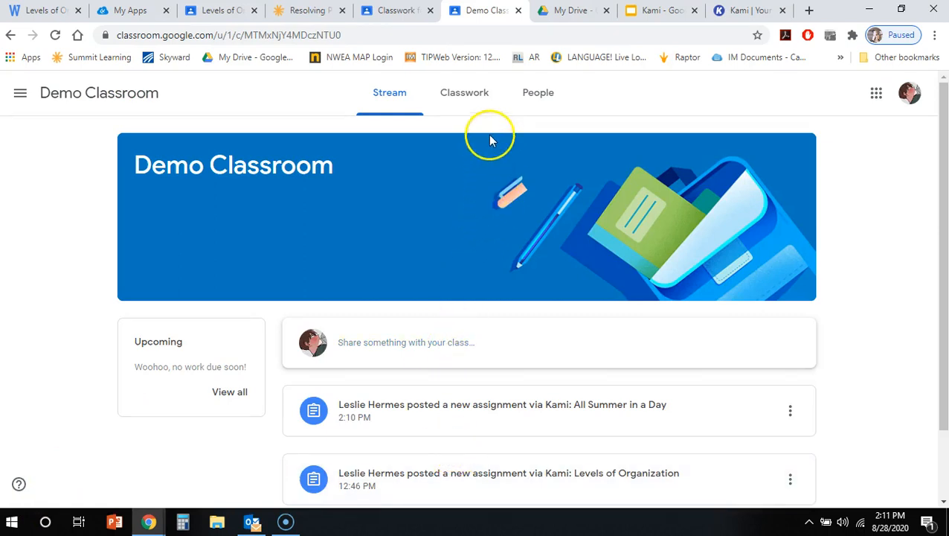
# In the student's view of Demo Classroom, open the PDF copy attached to the All Summer in a Day assignment.
pyautogui.click(479, 100)
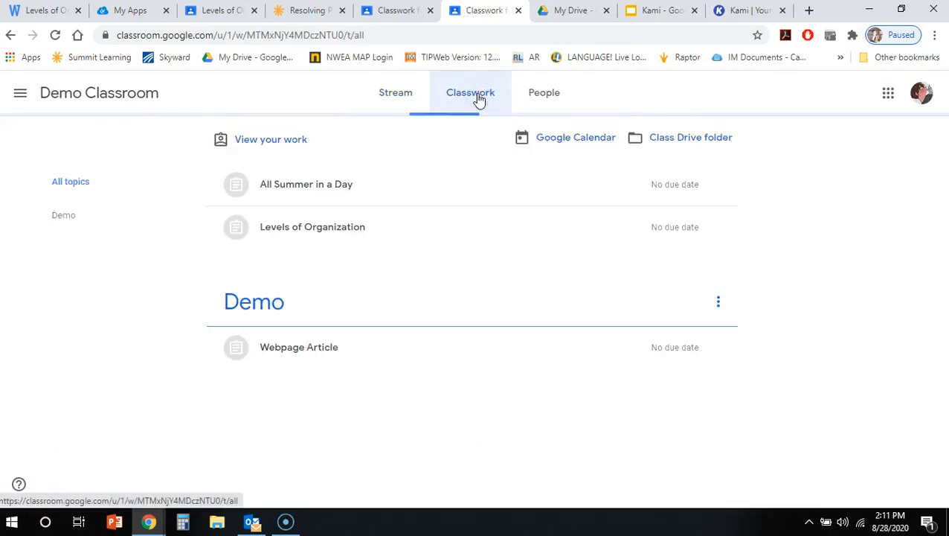
pyautogui.click(317, 188)
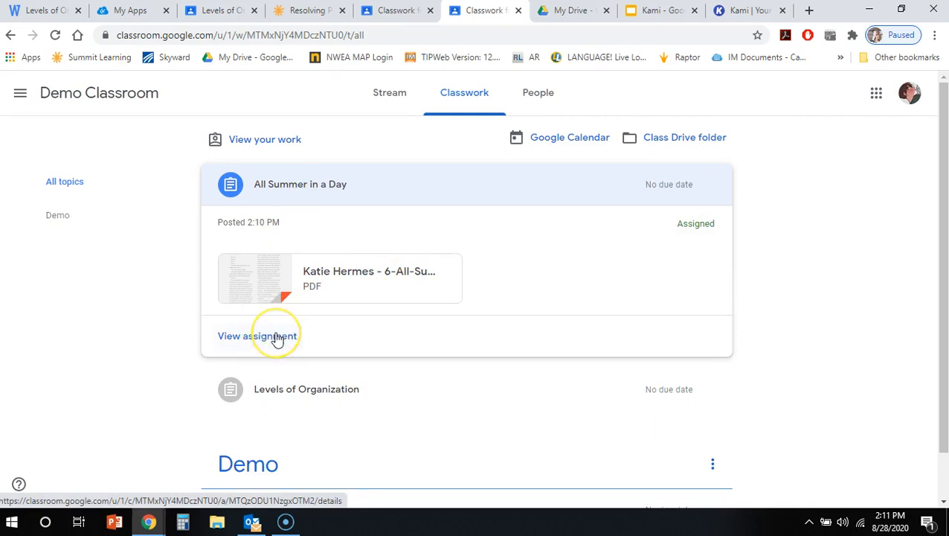
pyautogui.click(277, 338)
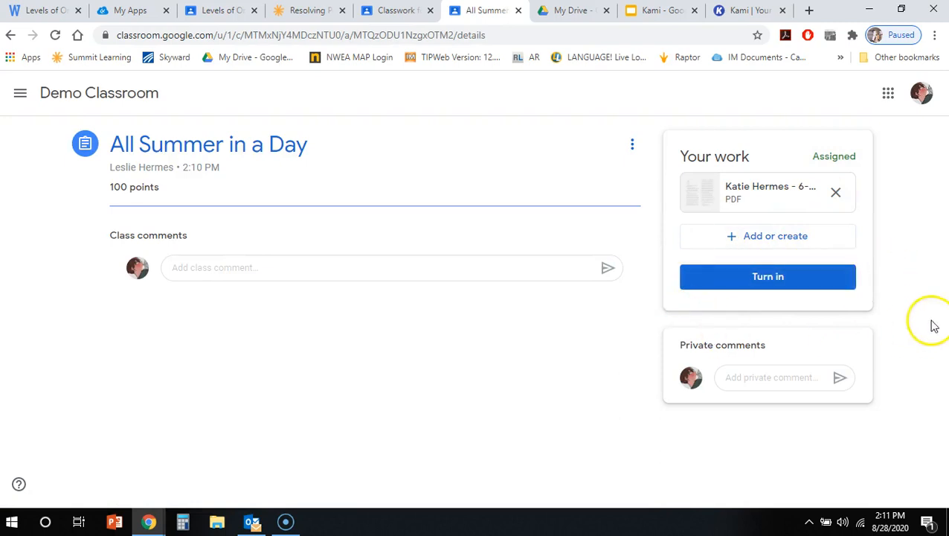
pyautogui.click(751, 188)
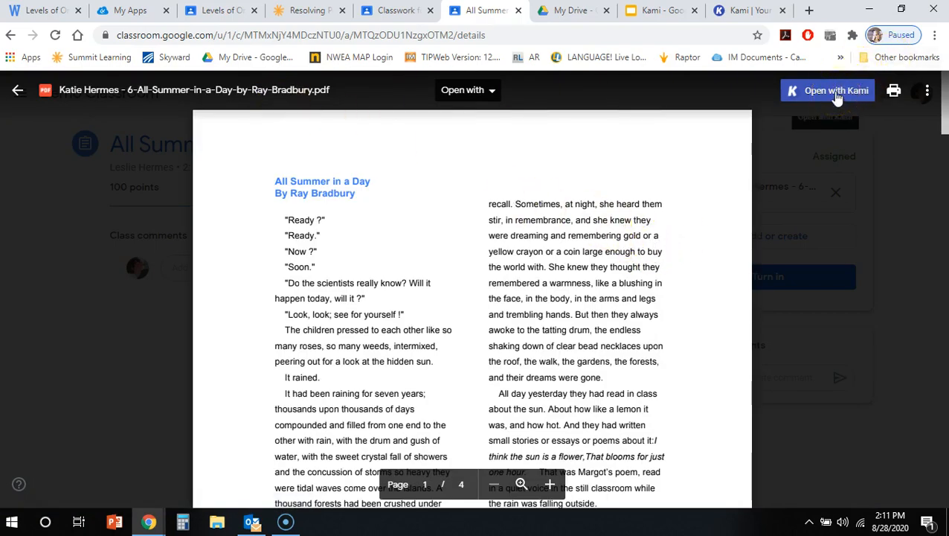
# Check the apps available for opening the PDF and open it with Kami.
pyautogui.click(469, 90)
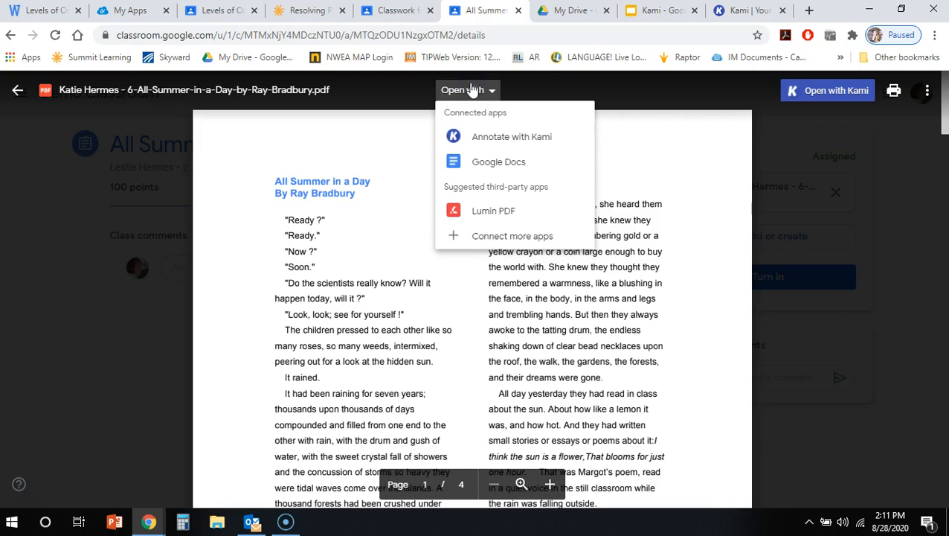
pyautogui.click(696, 134)
pyautogui.click(848, 92)
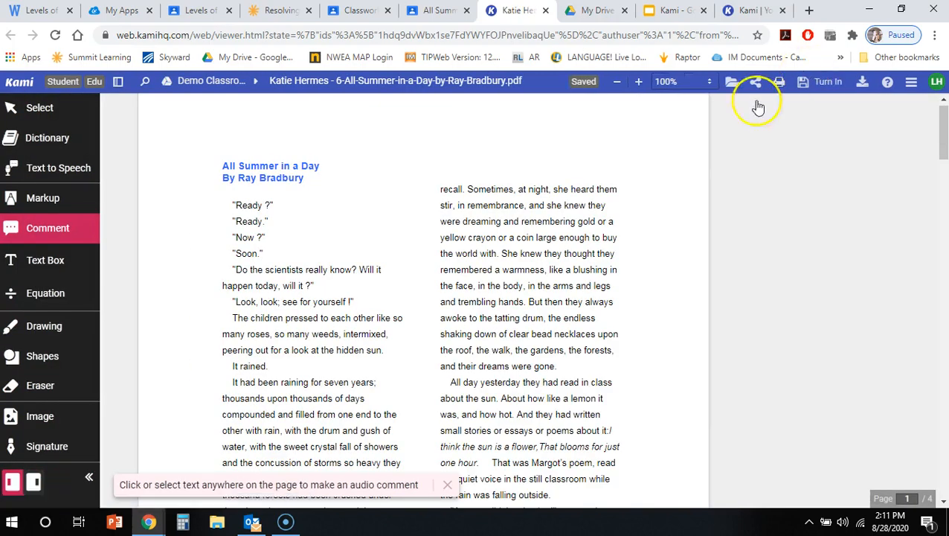
# Record an audio comment on the opening lines from "Ready ?" to "Soon.".
pyautogui.scroll(-2, 525, 255)
pyautogui.scroll(4, 519, 261)
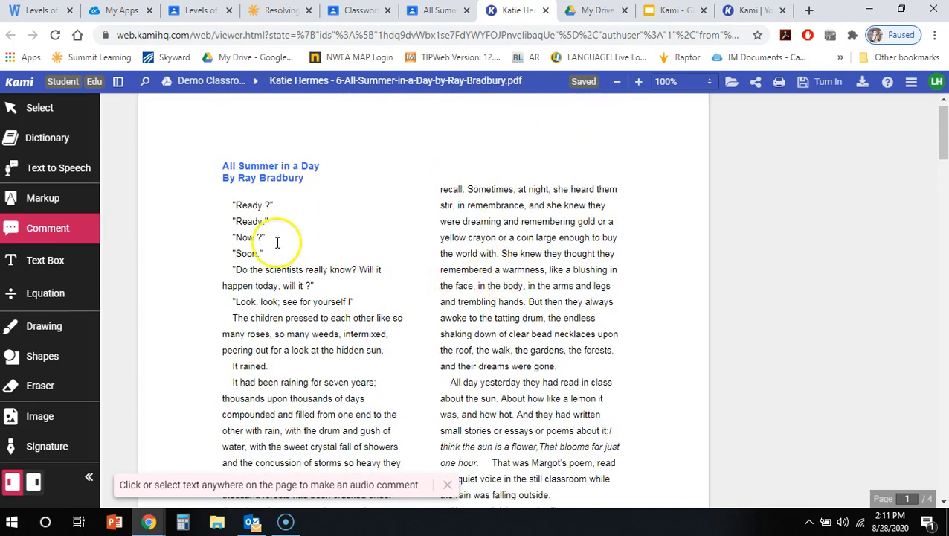
pyautogui.click(232, 206)
pyautogui.moveTo(266, 210); pyautogui.dragTo(274, 254)
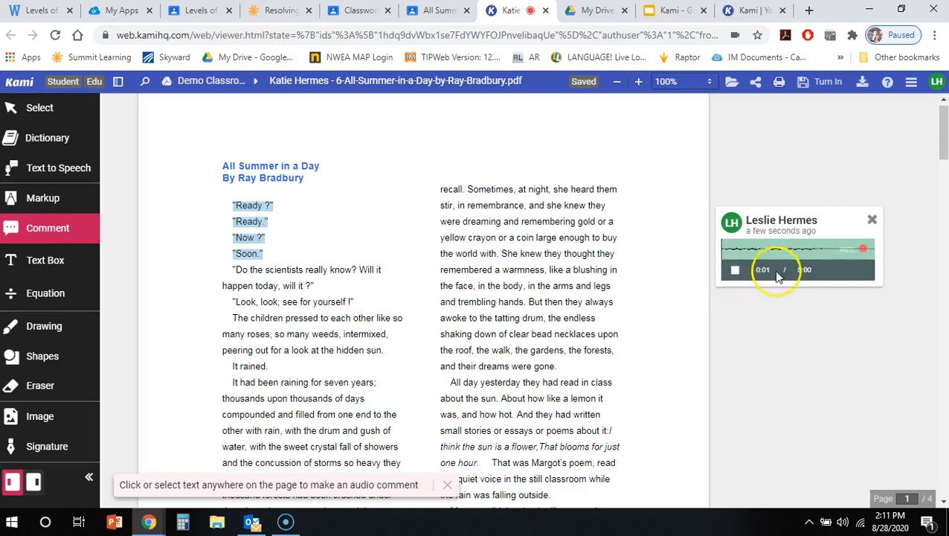
pyautogui.click(49, 228)
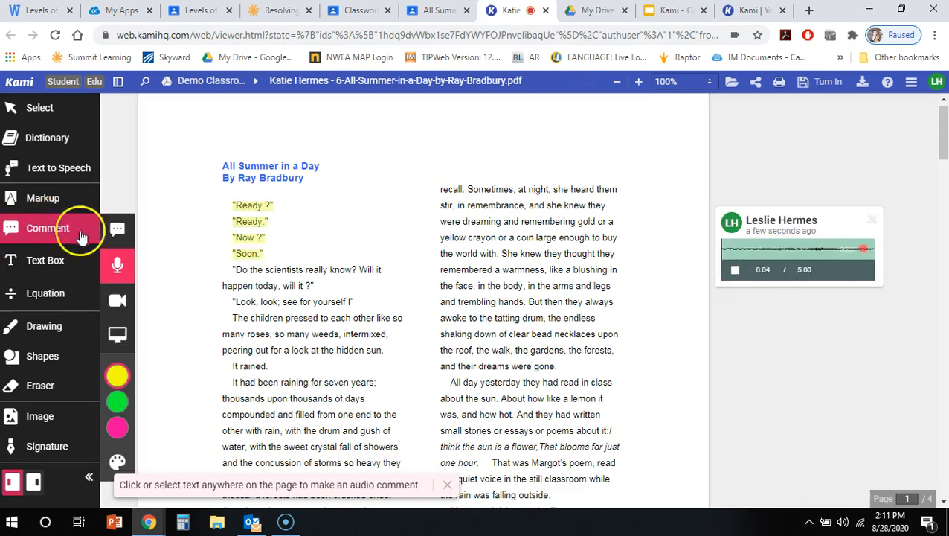
pyautogui.click(119, 265)
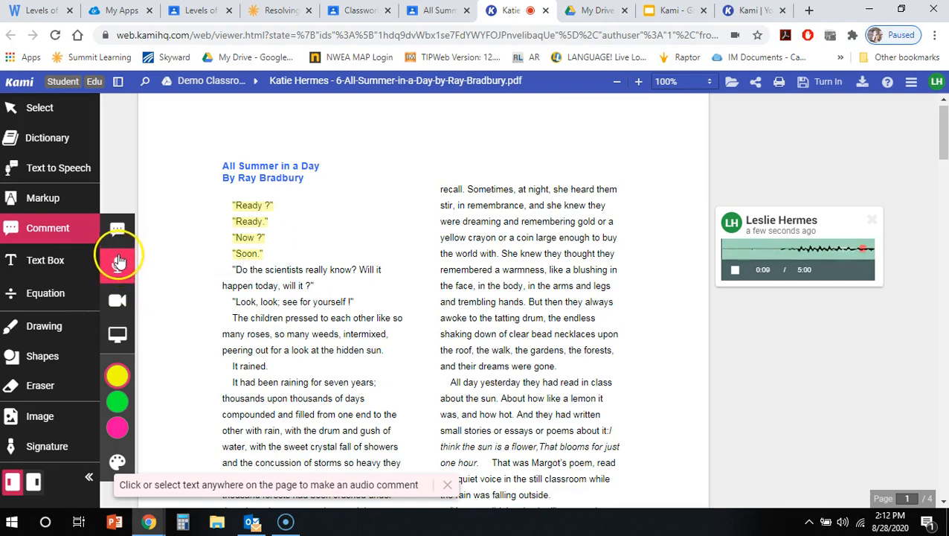
pyautogui.click(735, 268)
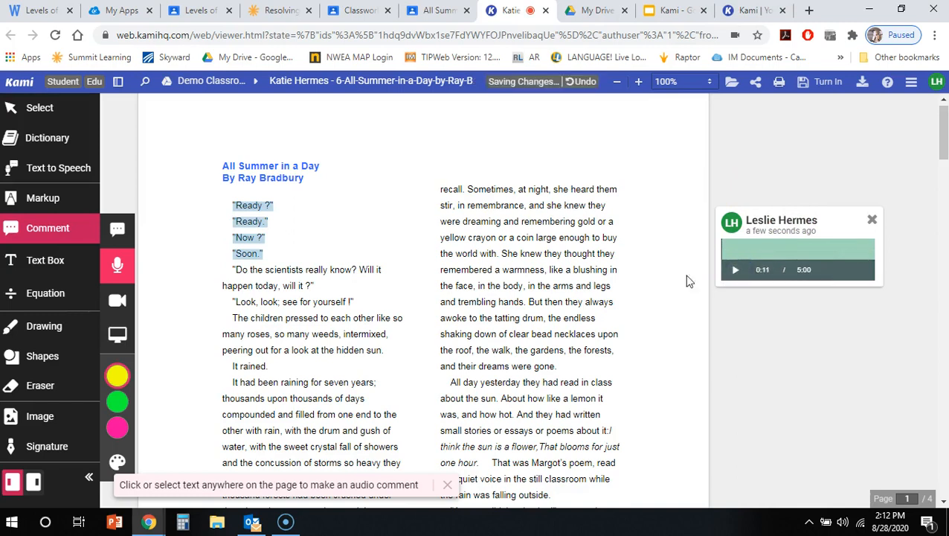
# Add the text comment "What are they waiting on?" to the sentences "Do the scientists really know? Will it happen today, will it ?".
pyautogui.click(117, 232)
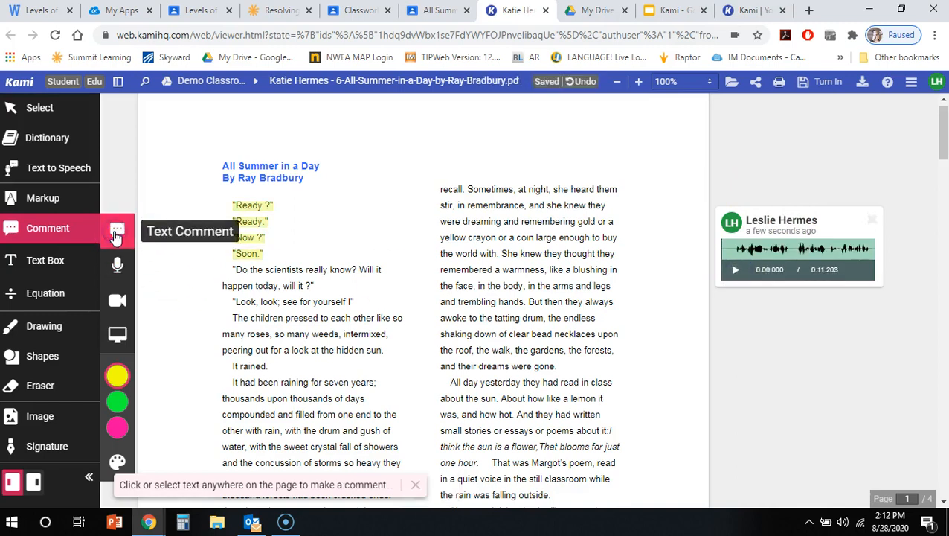
pyautogui.click(246, 208)
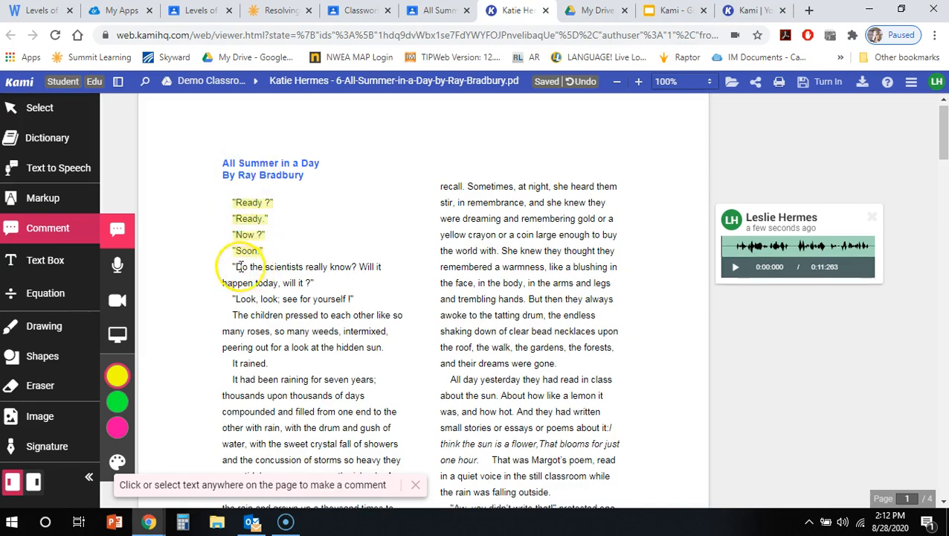
pyautogui.moveTo(233, 265); pyautogui.dragTo(340, 279)
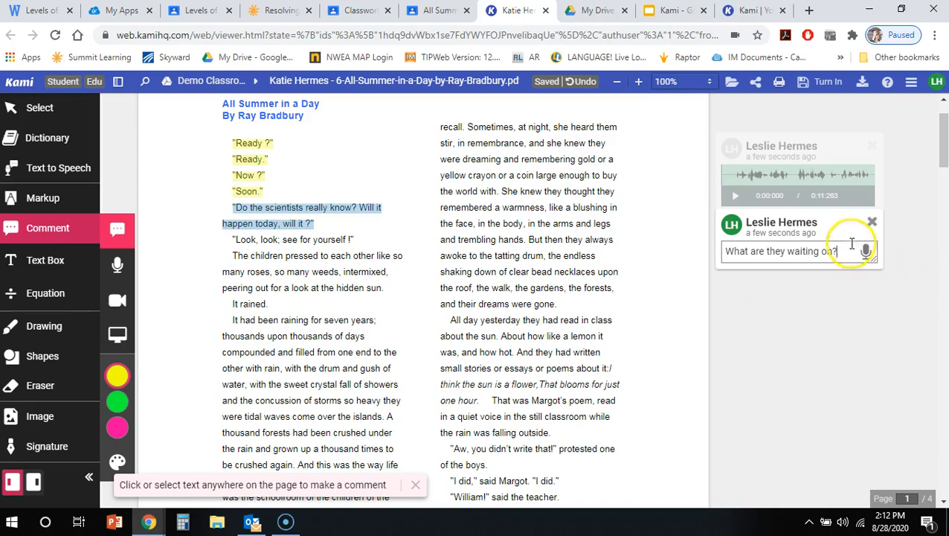
pyautogui.press('Return')
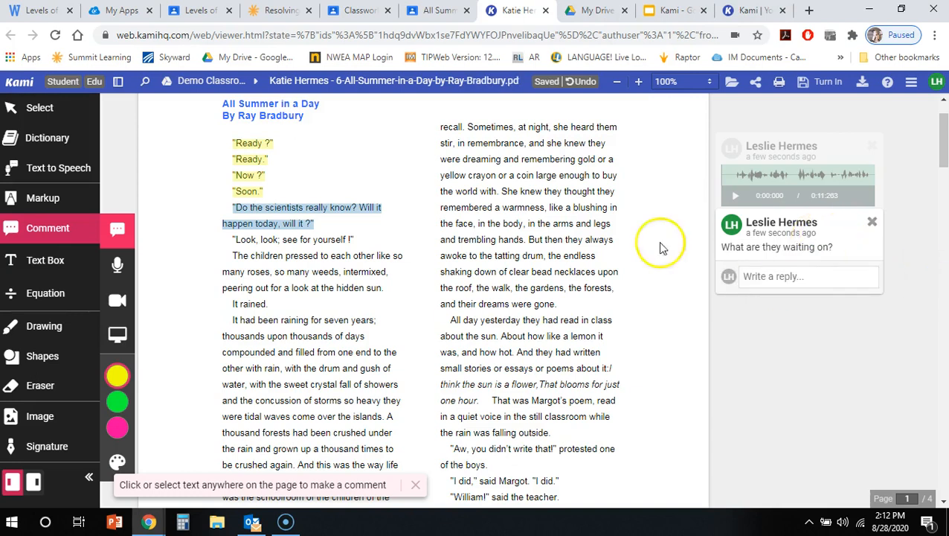
# Comment on "It rained." using voice dictation with the text "why are they so worried about the rain".
pyautogui.moveTo(230, 305); pyautogui.dragTo(286, 305)
pyautogui.scroll(-1, 277, 303)
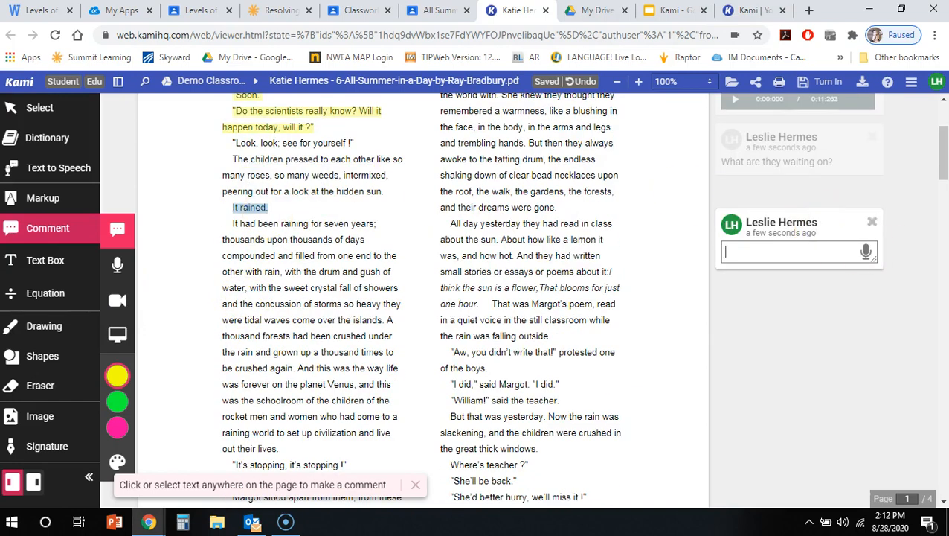
pyautogui.click(866, 252)
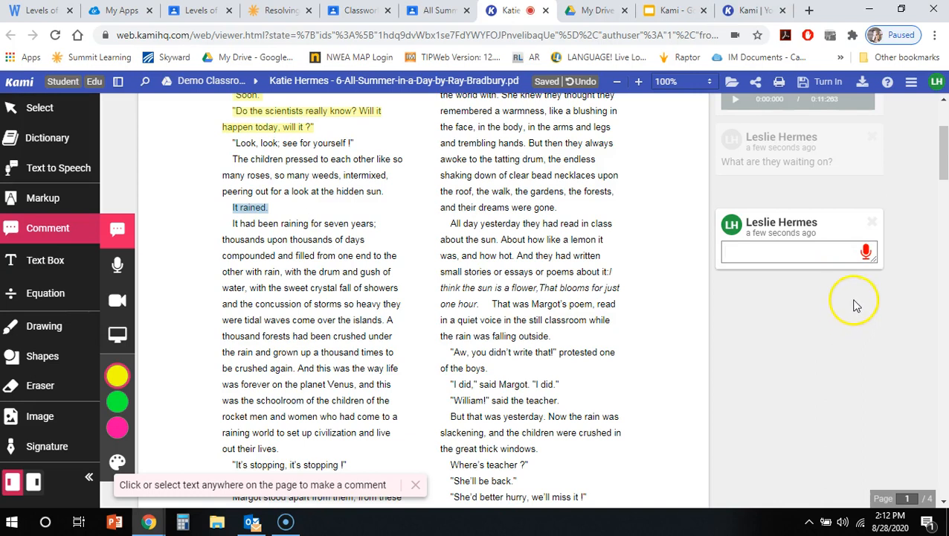
pyautogui.click(826, 251)
pyautogui.click(825, 402)
pyautogui.click(796, 260)
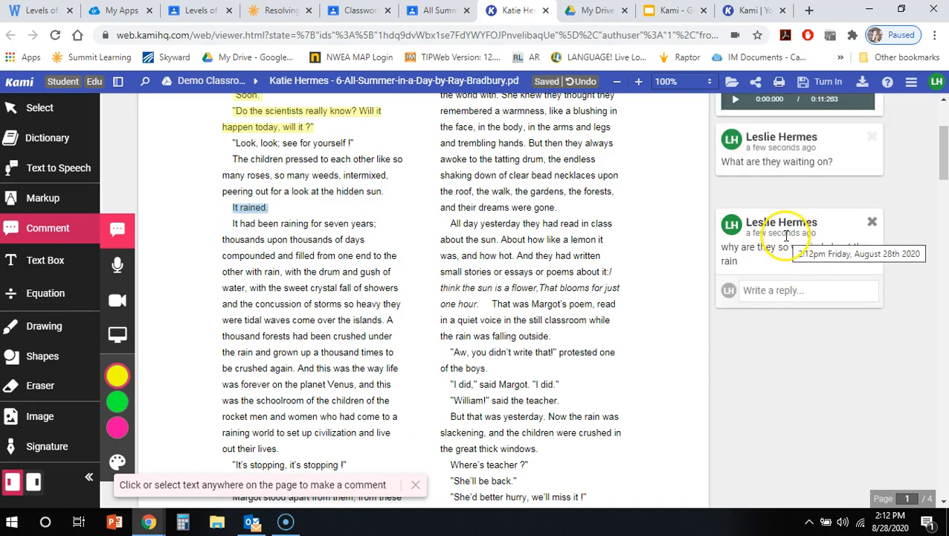
pyautogui.click(811, 316)
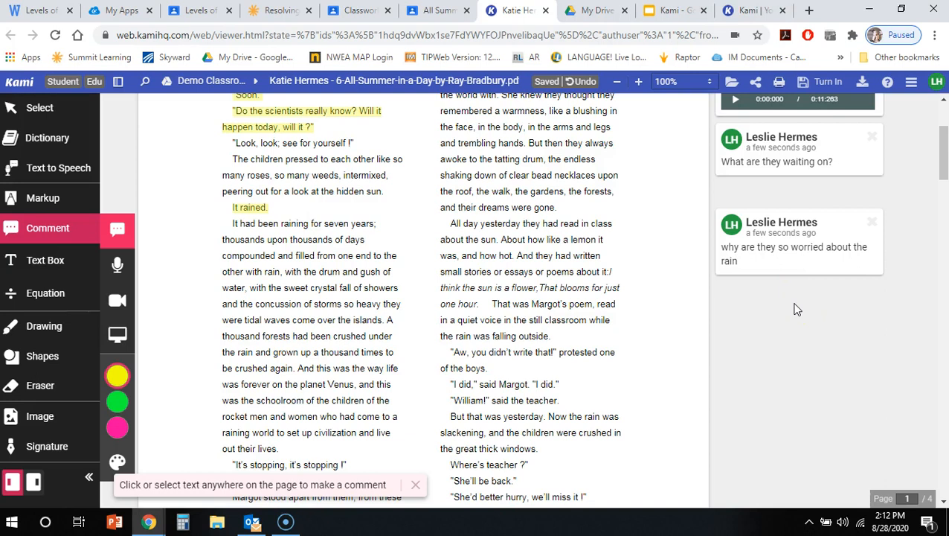
pyautogui.click(801, 307)
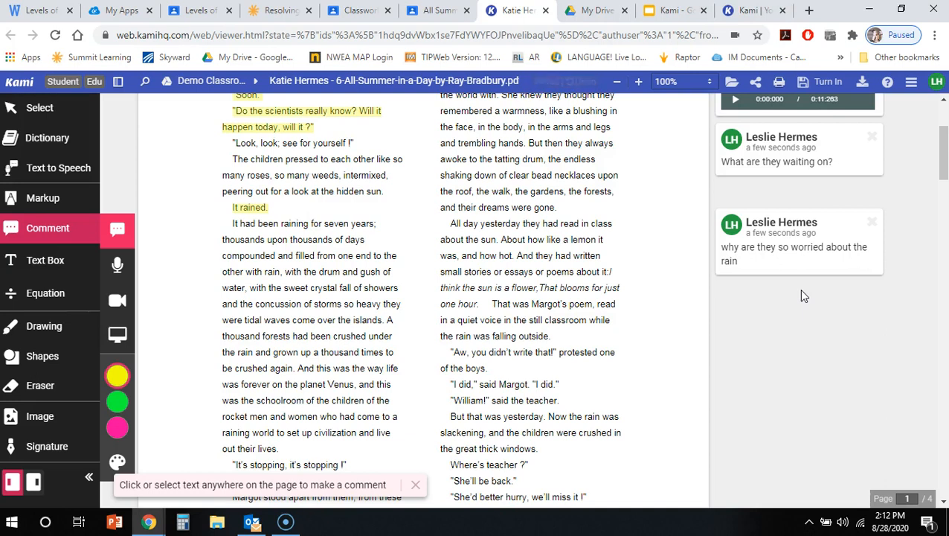
# Examine the Markup tools and the video and screen capture options of the Comment tool.
pyautogui.click(43, 199)
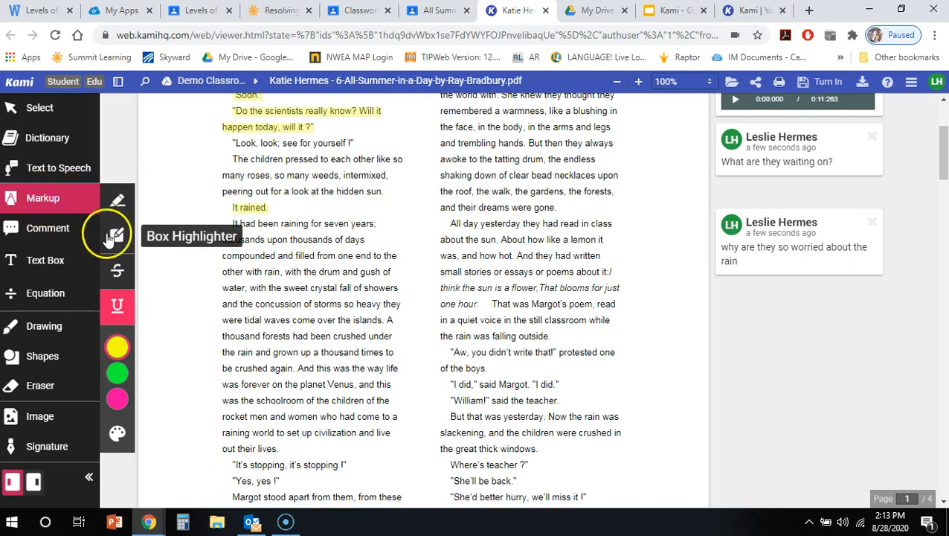
pyautogui.click(54, 226)
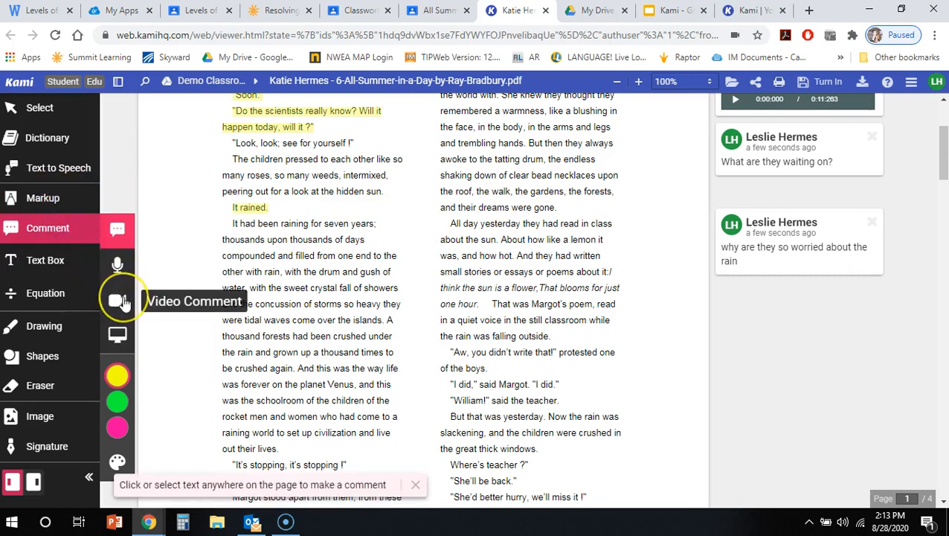
pyautogui.click(115, 336)
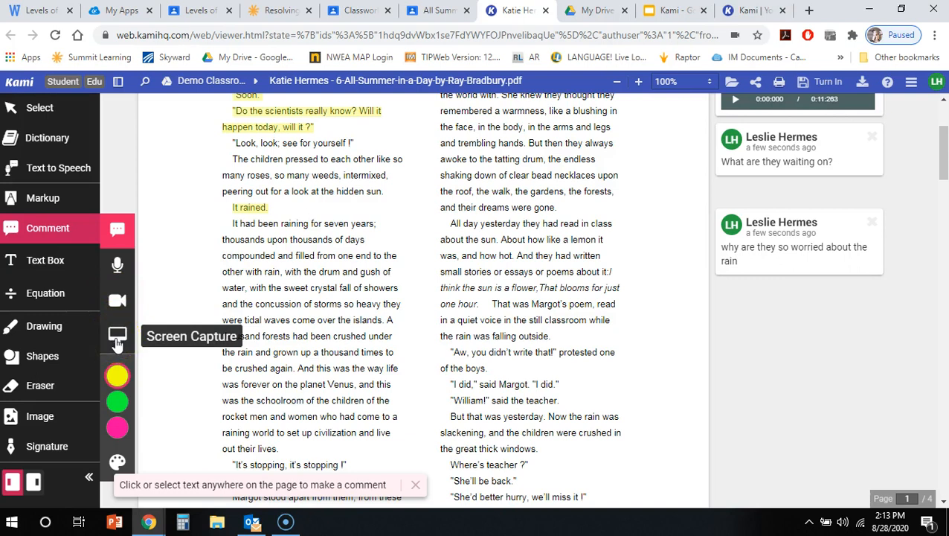
pyautogui.click(65, 201)
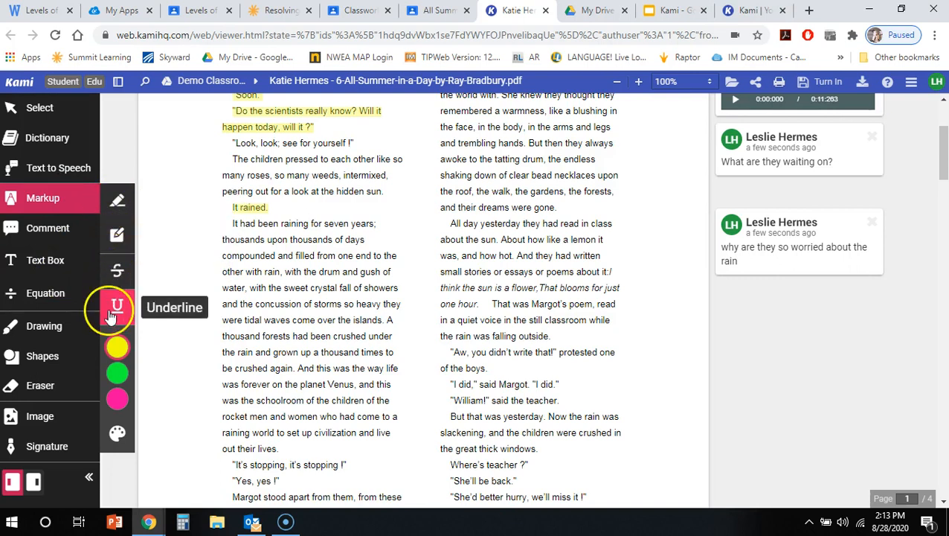
# Highlight the passage from "It had been raining for seven years;" to "with the drum and gush of" in light blue.
pyautogui.moveTo(119, 381)
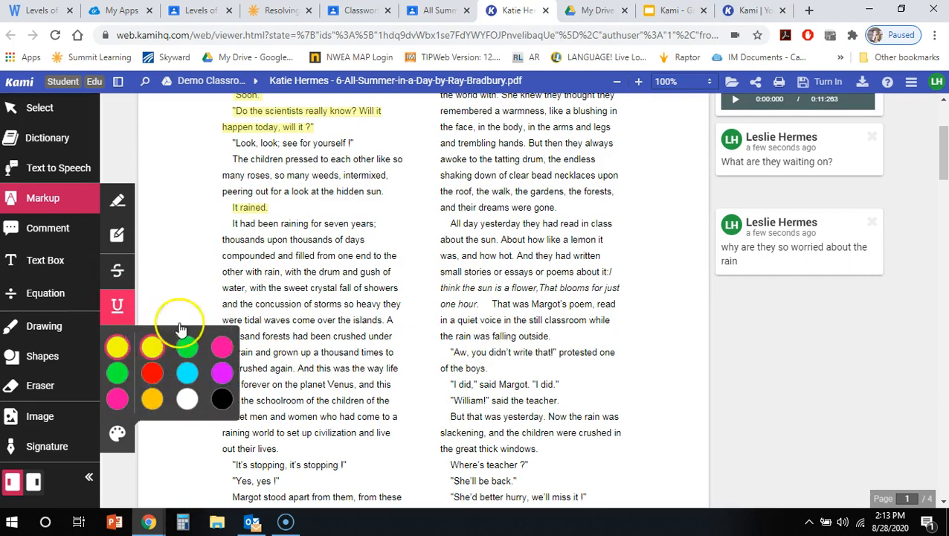
pyautogui.click(132, 208)
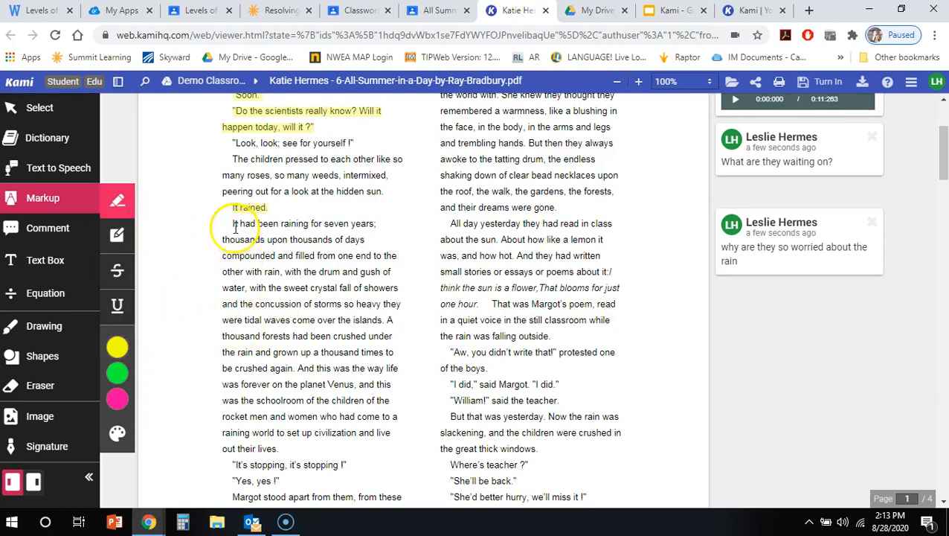
pyautogui.moveTo(232, 223); pyautogui.dragTo(398, 274)
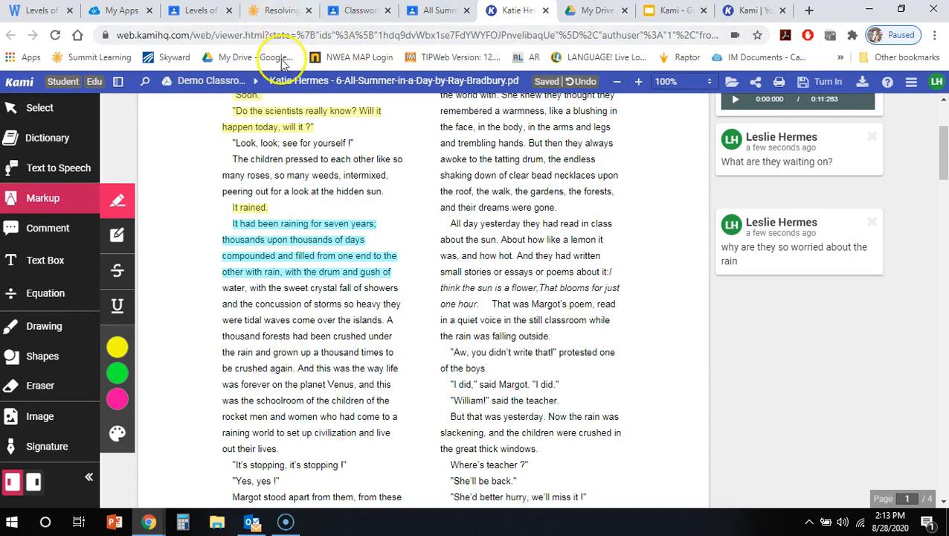
# Play the story page aloud from the title with Text to Speech, and stop the reading.
pyautogui.click(55, 173)
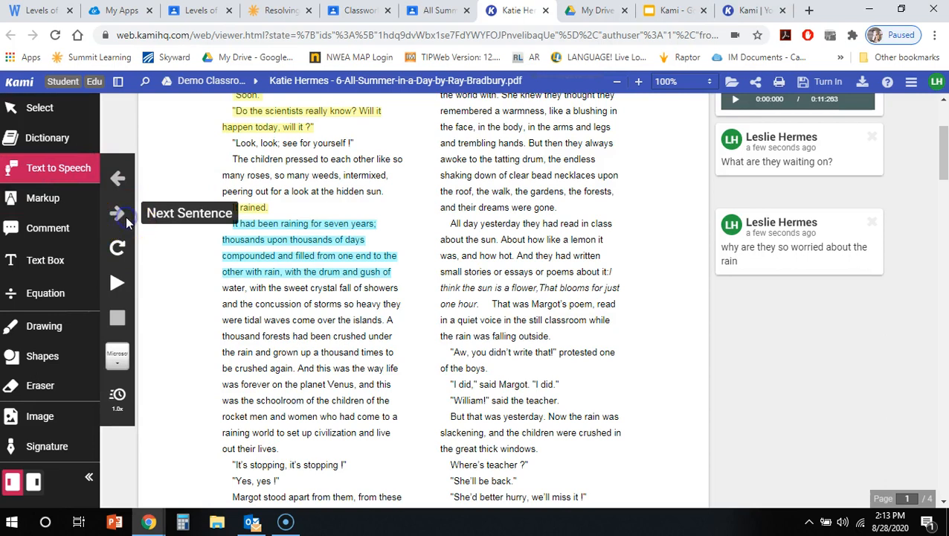
pyautogui.click(116, 281)
pyautogui.click(116, 279)
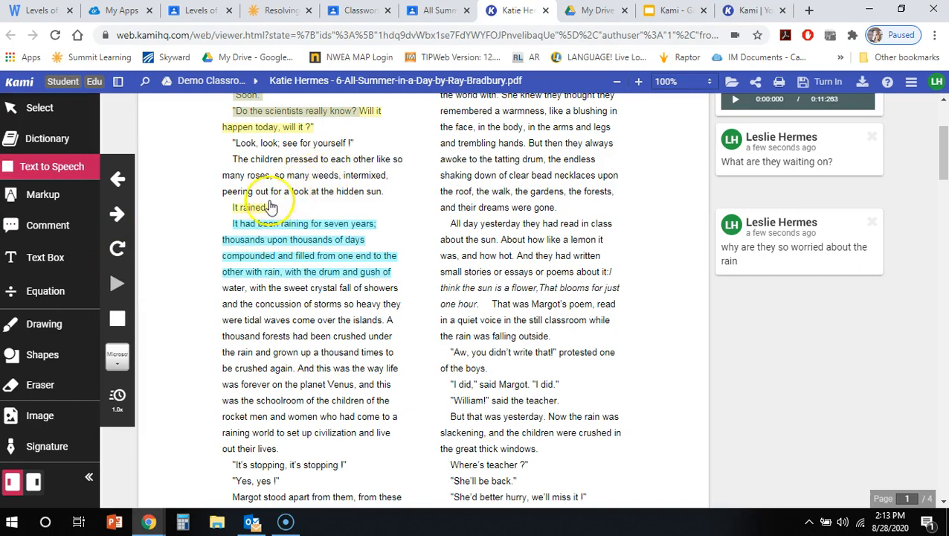
pyautogui.click(133, 294)
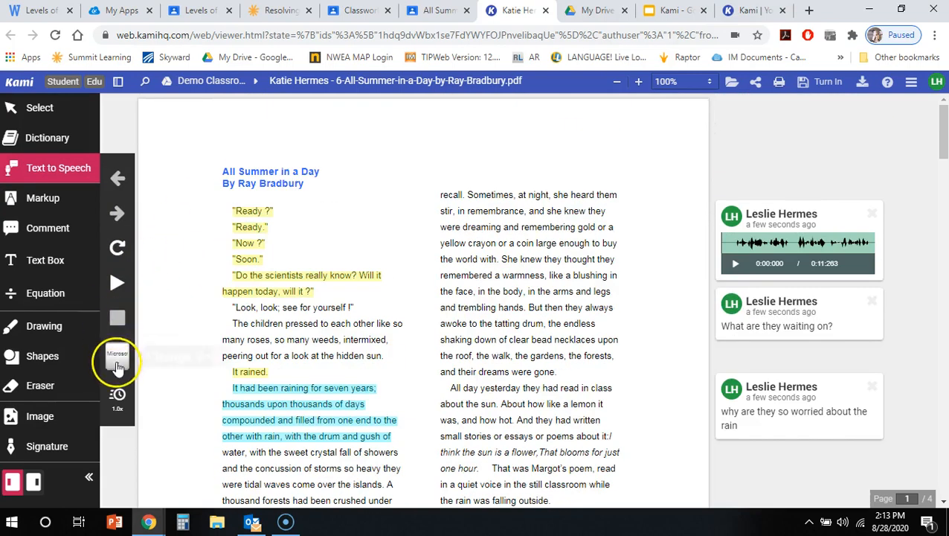
pyautogui.click(116, 283)
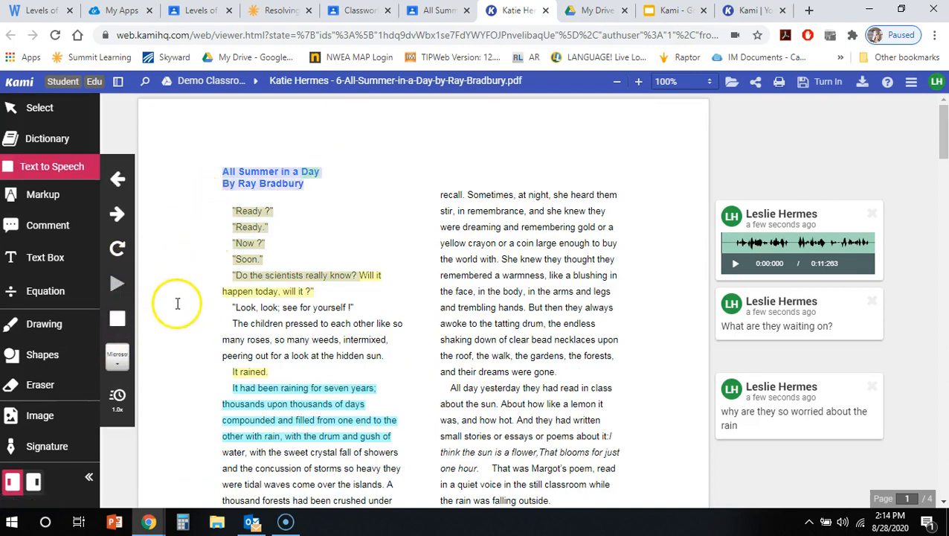
pyautogui.click(120, 323)
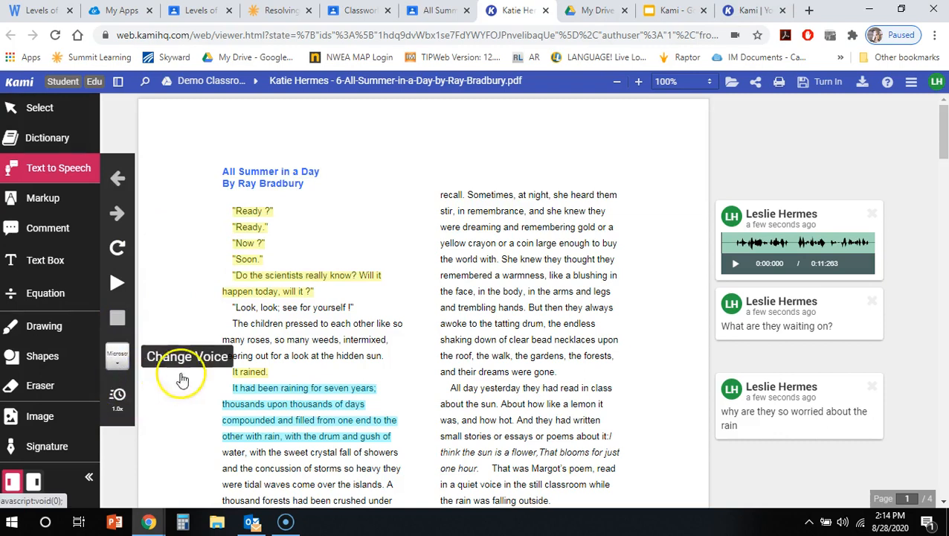
# Read the page aloud in the Google español voice, stop it, and restore the Microsoft David Desktop - English (United States) voice.
pyautogui.click(117, 349)
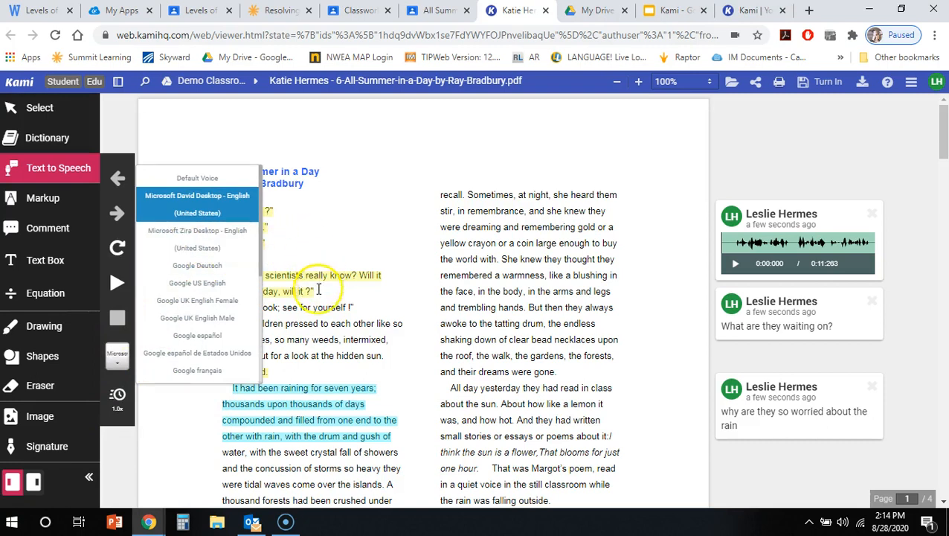
pyautogui.click(192, 334)
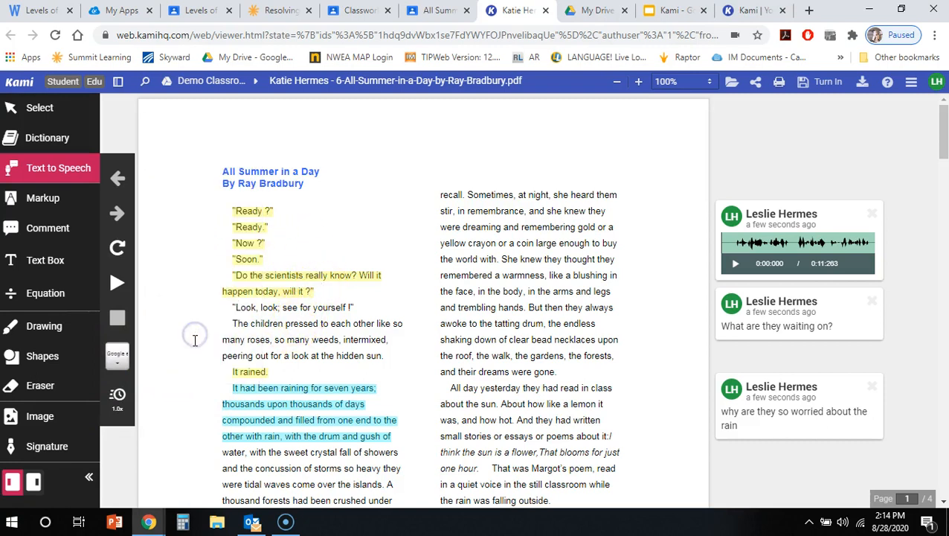
pyautogui.click(127, 286)
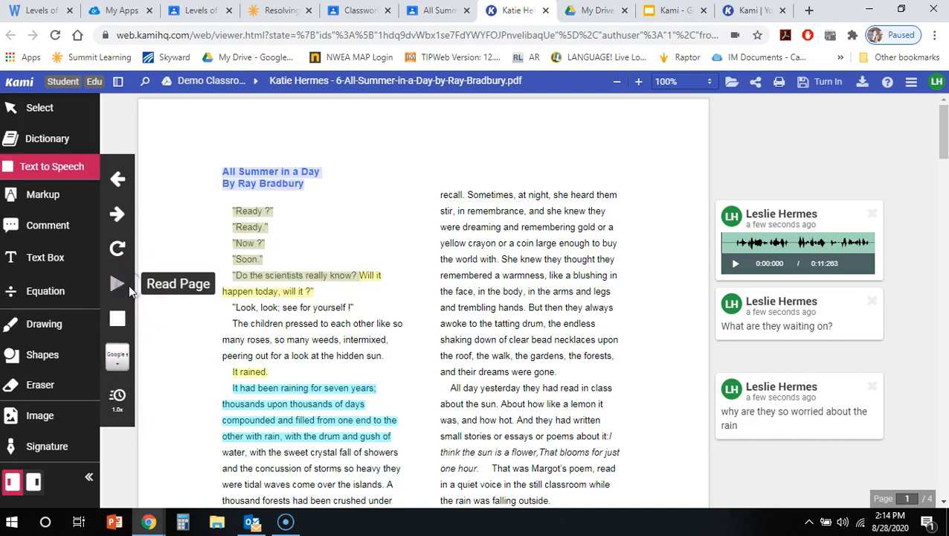
pyautogui.click(122, 285)
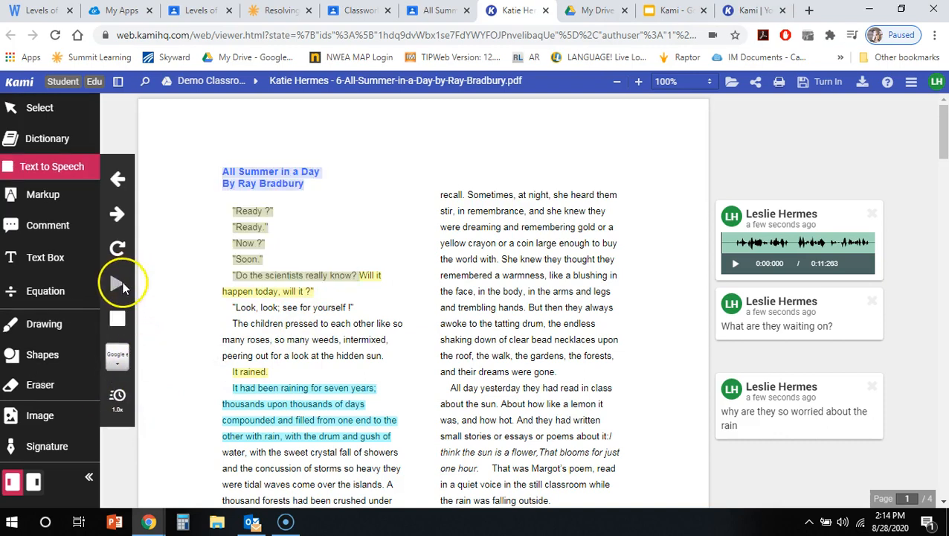
pyautogui.click(116, 324)
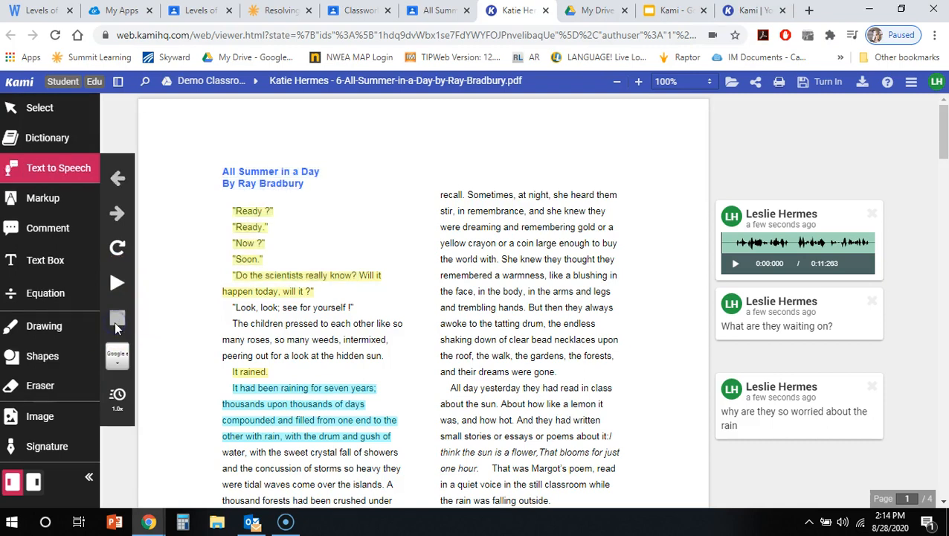
pyautogui.click(117, 355)
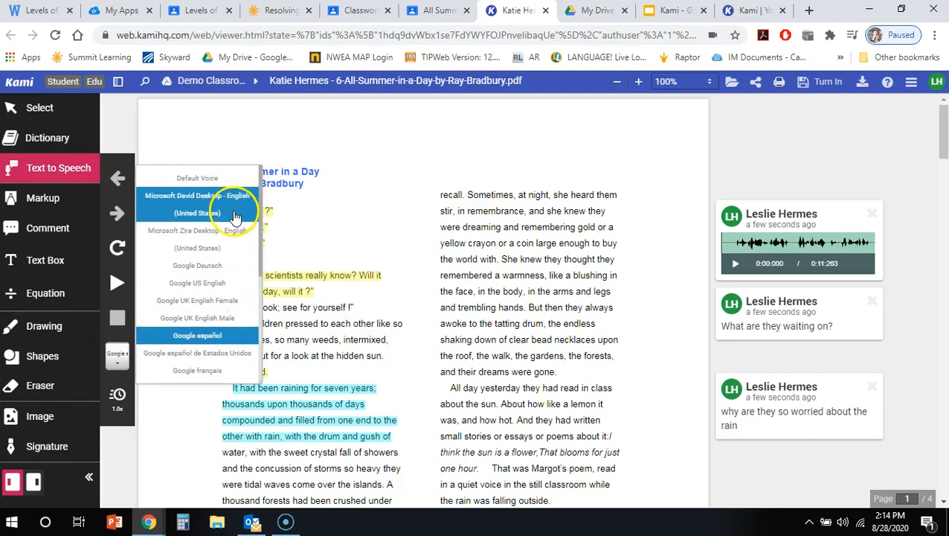
pyautogui.click(222, 205)
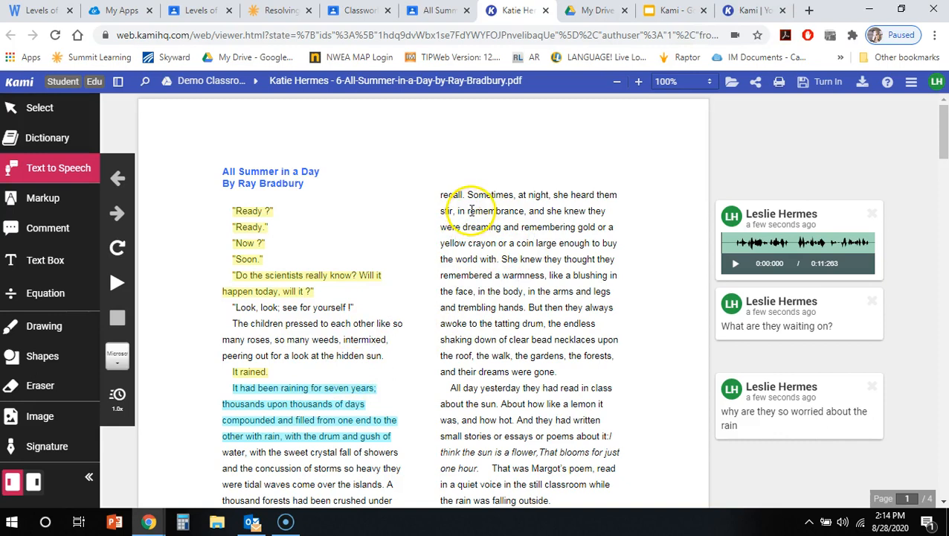
# Look up "remembrance" from the story's second column with the Dictionary tool, and close its definition.
pyautogui.moveTo(467, 212); pyautogui.dragTo(519, 219)
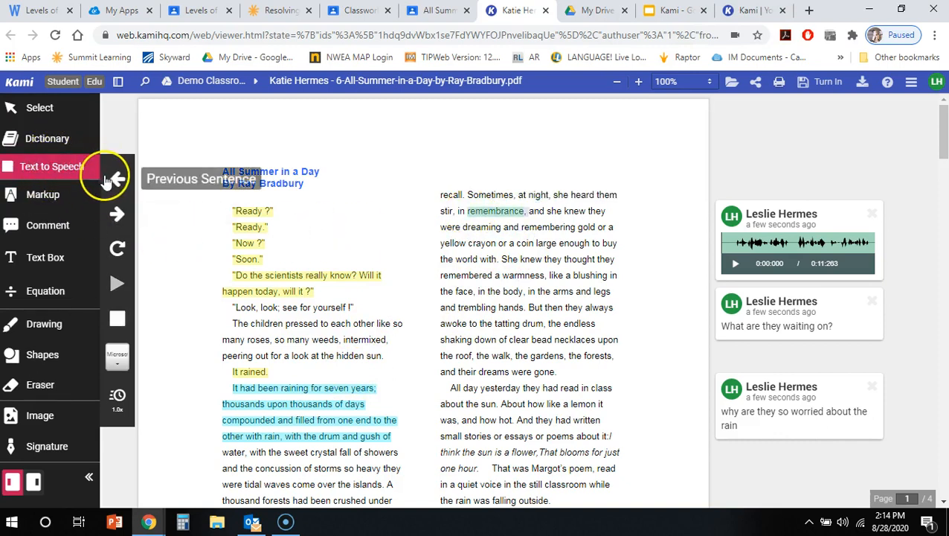
pyautogui.click(47, 138)
pyautogui.moveTo(467, 210); pyautogui.dragTo(525, 213)
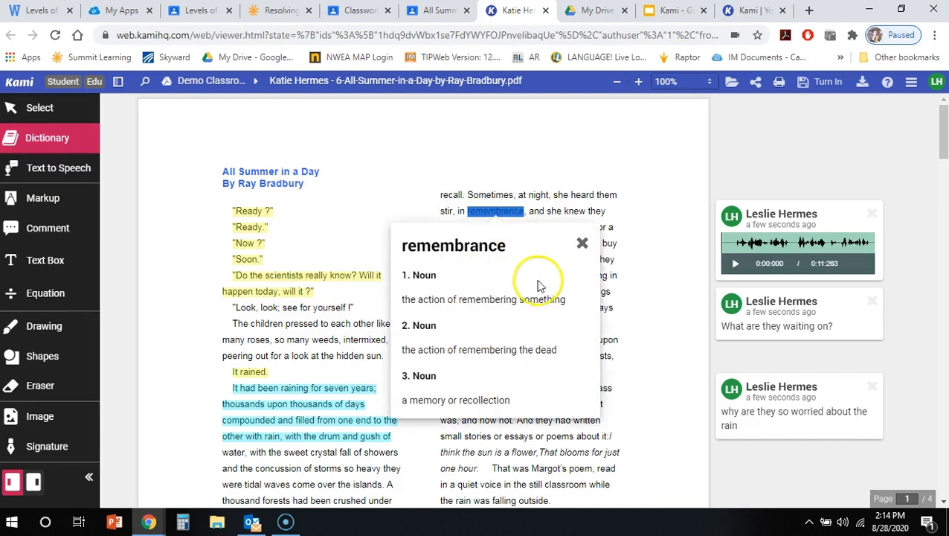
pyautogui.scroll(-1, 512, 333)
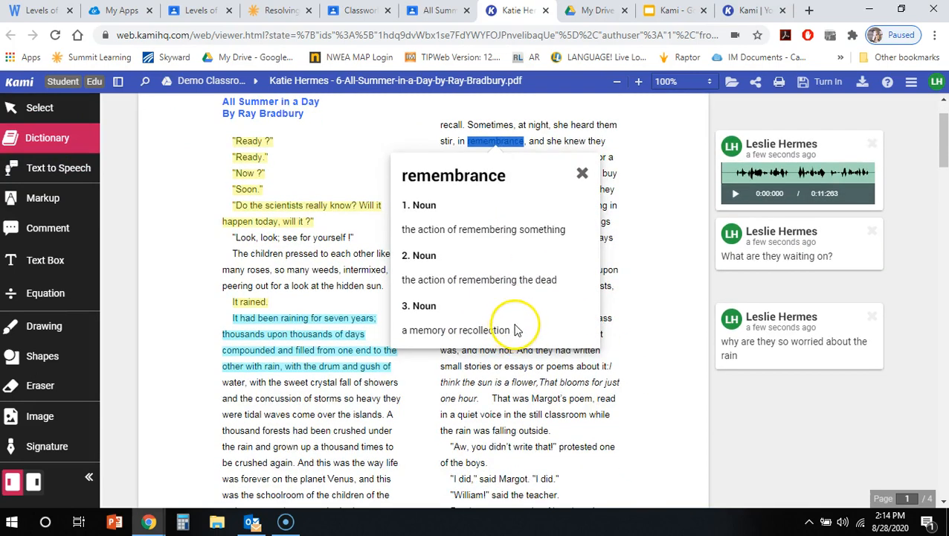
pyautogui.click(582, 172)
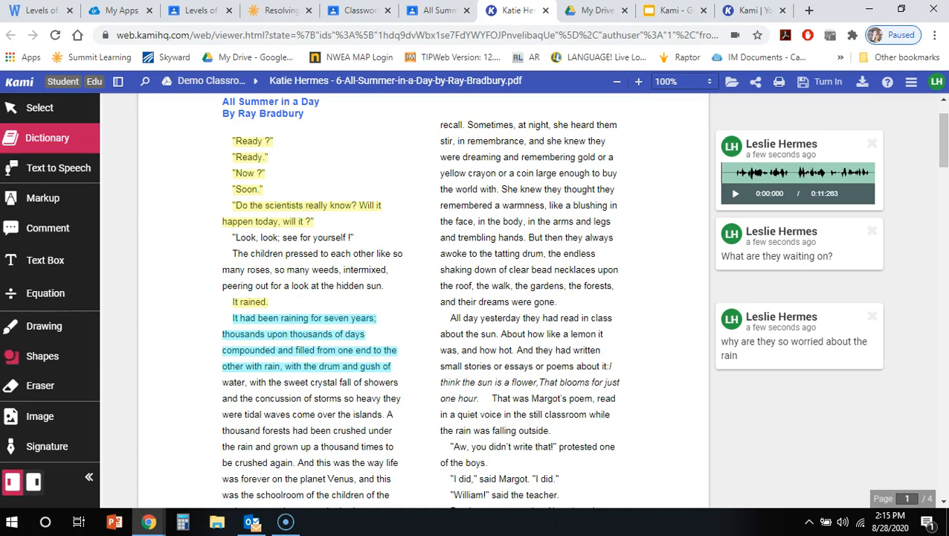
# Activate the Equation tool.
pyautogui.click(60, 296)
pyautogui.click(61, 299)
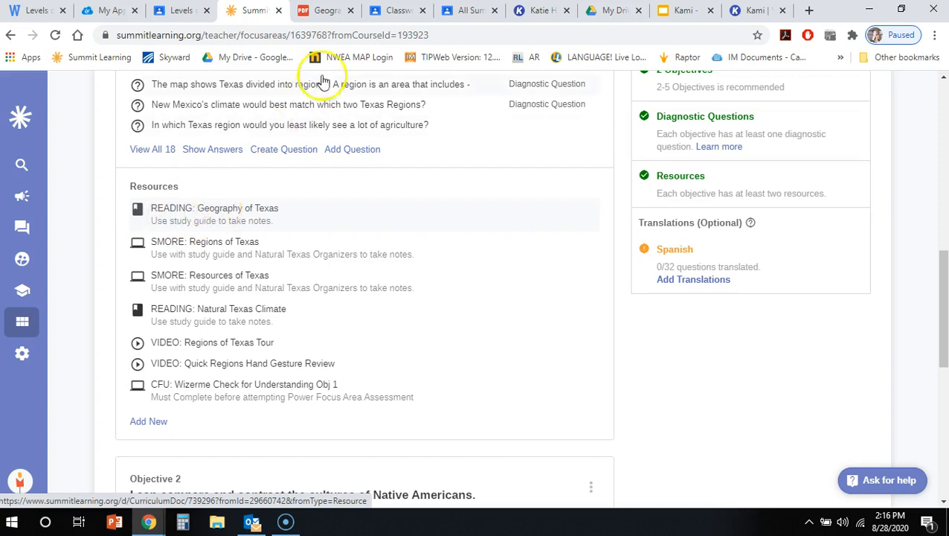
# Switch to Geography of Texas.pdf in Google Drive, review its pages, and open it with Annotate with Kami.
pyautogui.click(328, 12)
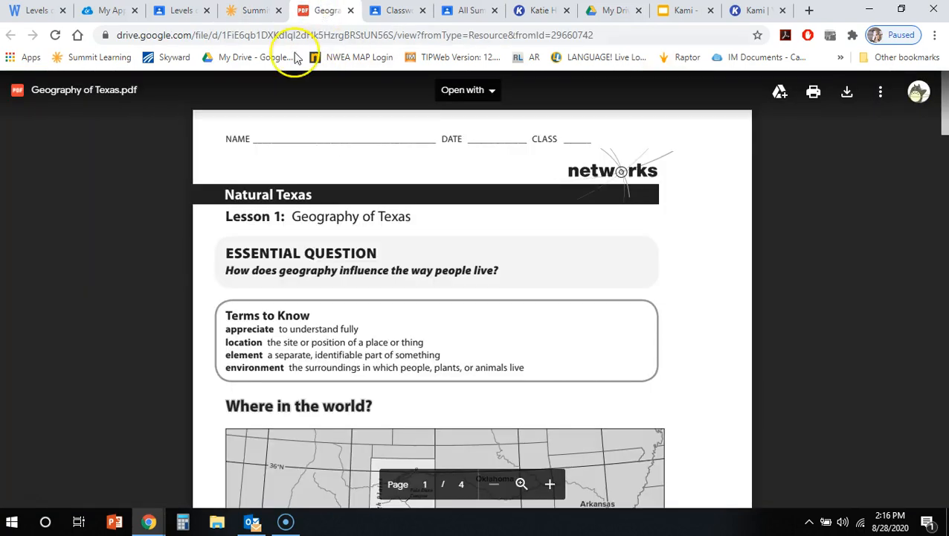
pyautogui.scroll(-3, 402, 256)
pyautogui.scroll(3, 402, 249)
pyautogui.scroll(-10, 401, 253)
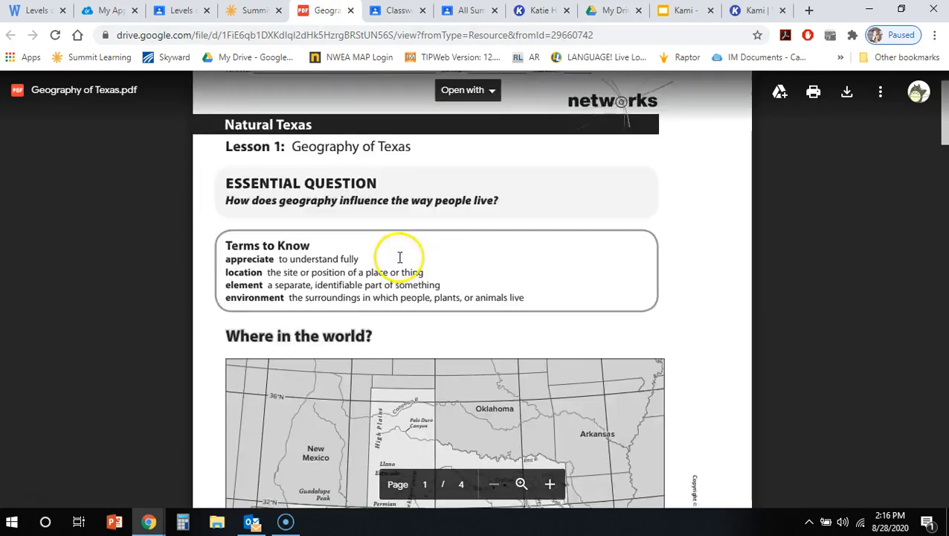
pyautogui.scroll(-7, 402, 283)
pyautogui.scroll(4, 455, 171)
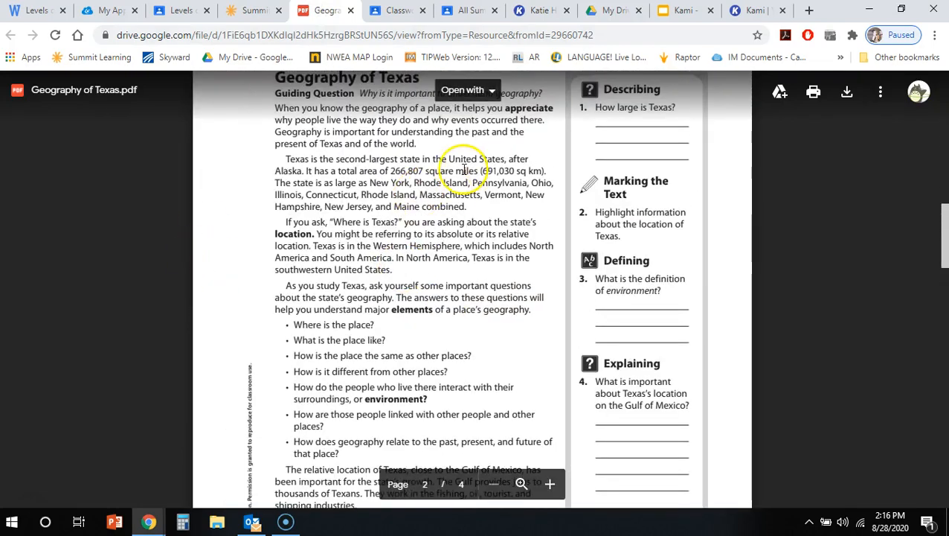
pyautogui.scroll(-4, 349, 399)
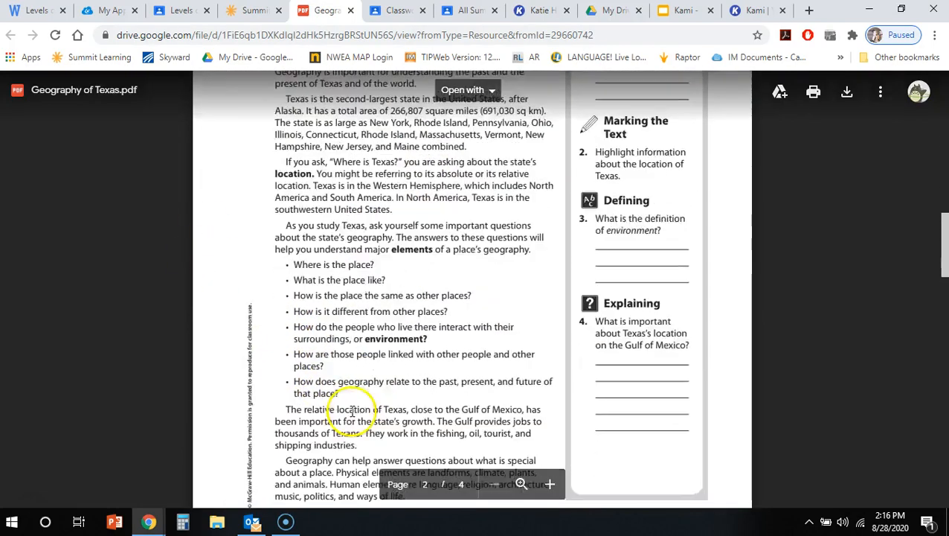
pyautogui.click(461, 93)
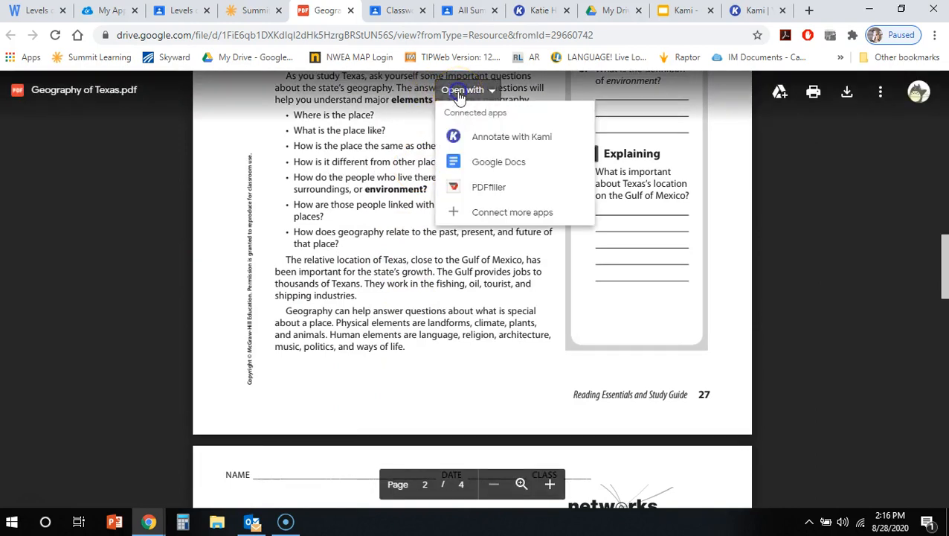
pyautogui.click(474, 141)
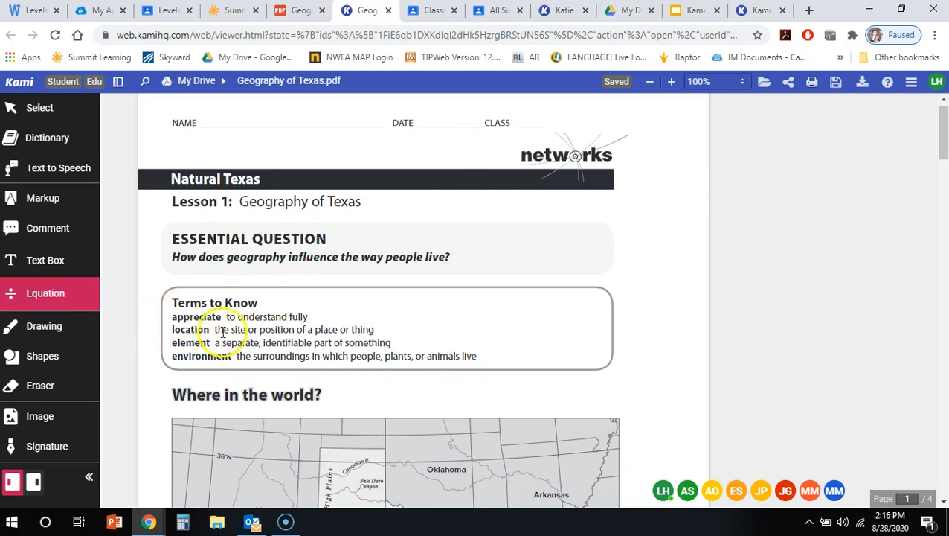
# Try to place a text box in the Essential Question section of Geography of Texas.pdf, and dismiss the offer to create a copy.
pyautogui.scroll(-3, 205, 332)
pyautogui.scroll(-1, 206, 333)
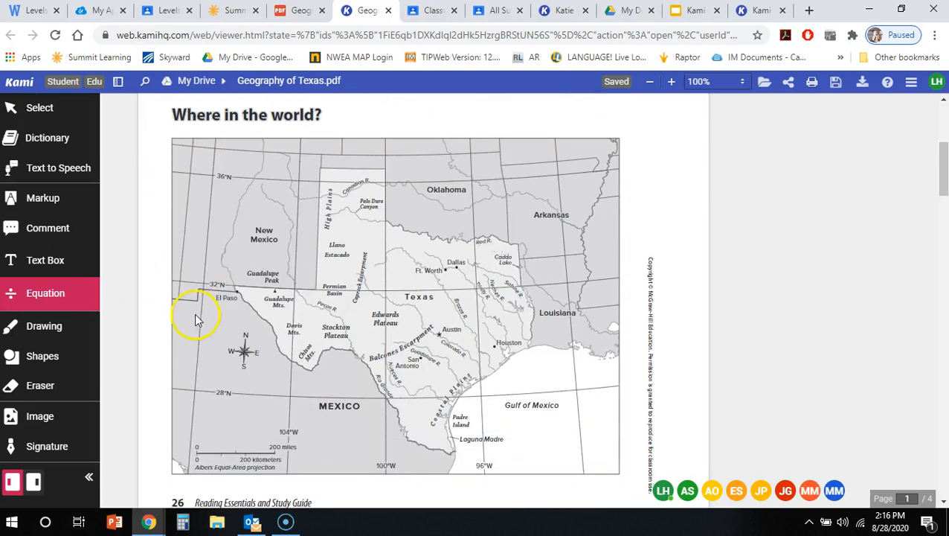
pyautogui.scroll(4, 273, 388)
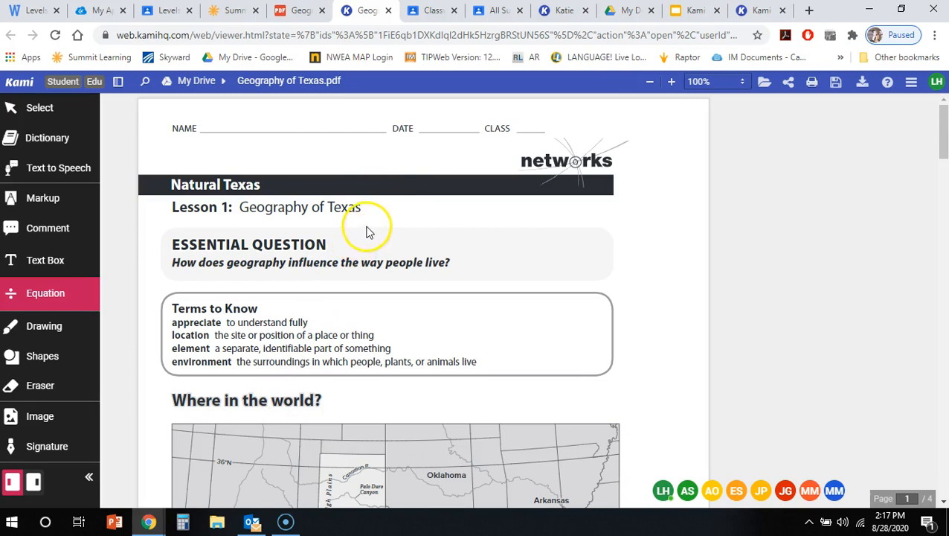
pyautogui.click(9, 262)
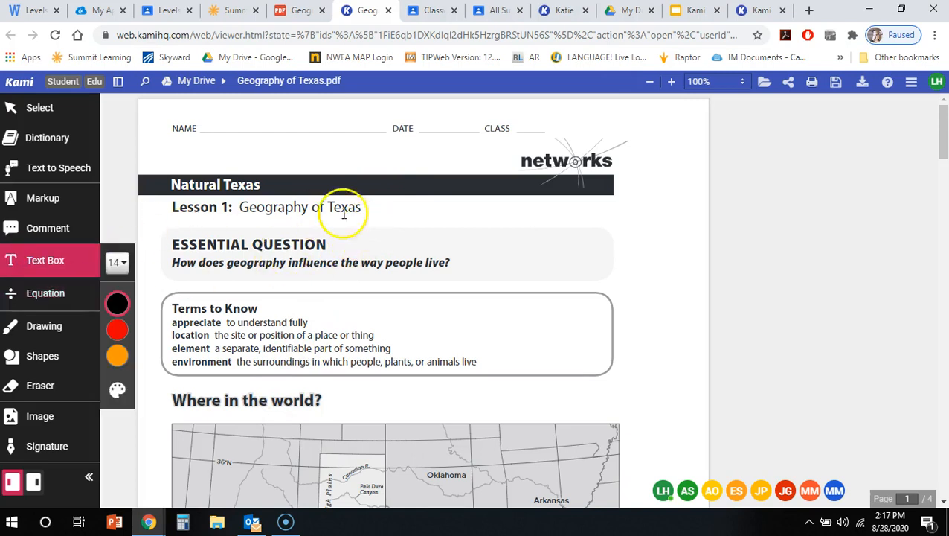
pyautogui.click(330, 256)
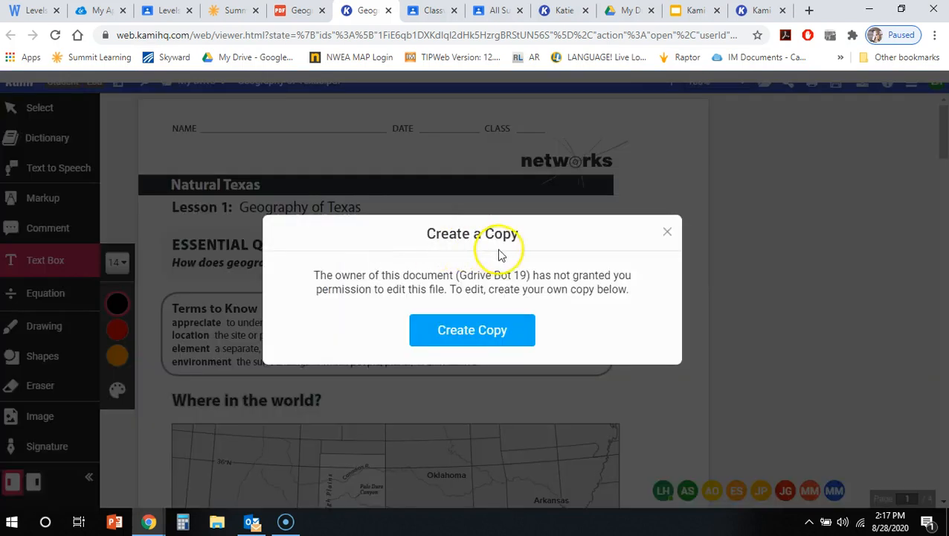
pyautogui.click(672, 235)
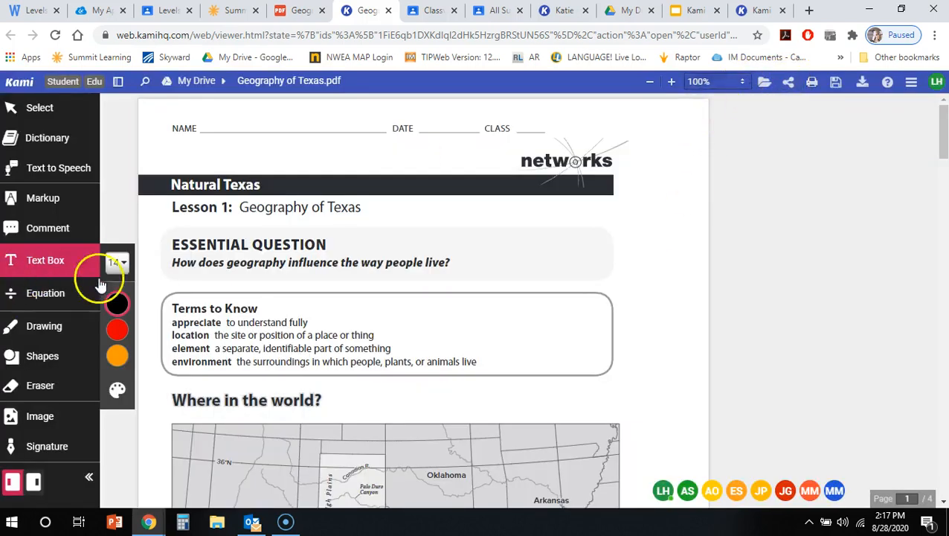
pyautogui.click(296, 275)
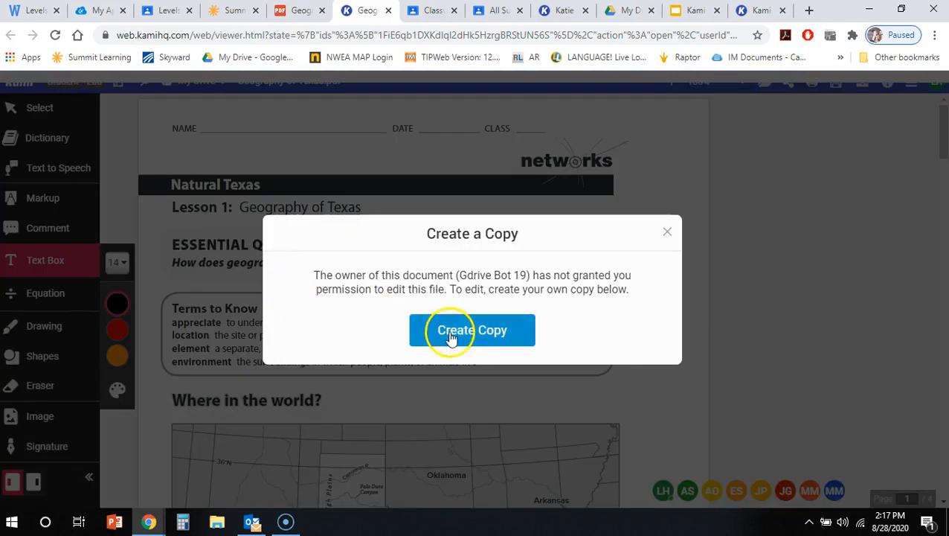
pyautogui.click(667, 232)
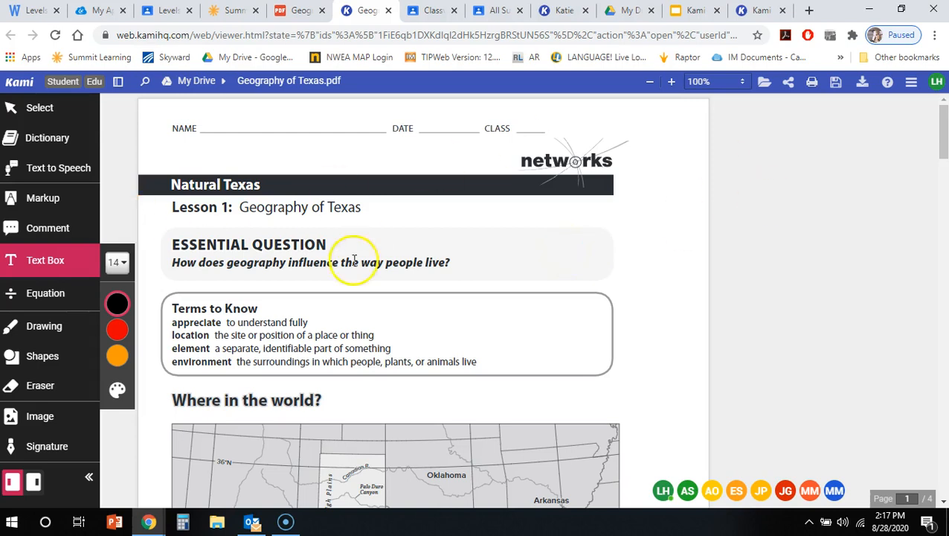
# Create a personal editable copy of Geography of Texas.pdf and activate the Comment tool in it.
pyautogui.click(332, 266)
pyautogui.click(471, 336)
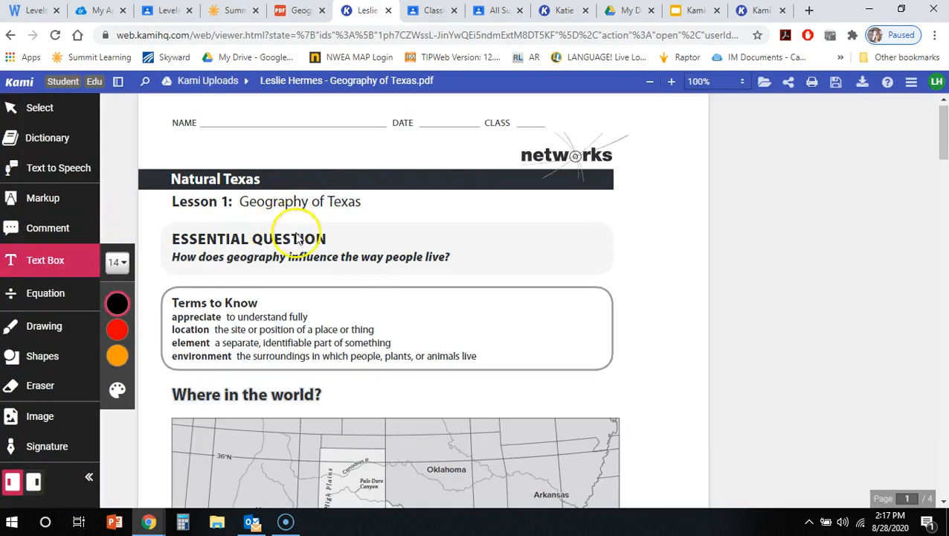
pyautogui.click(46, 240)
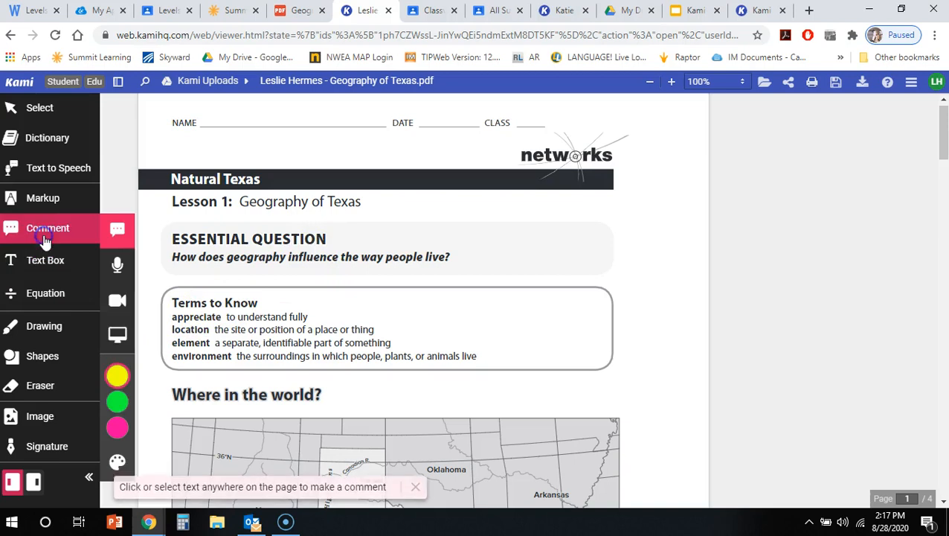
# Place a comment on the Terms to Know section of the Geography of Texas copy and discard it empty.
pyautogui.moveTo(171, 301); pyautogui.dragTo(261, 305)
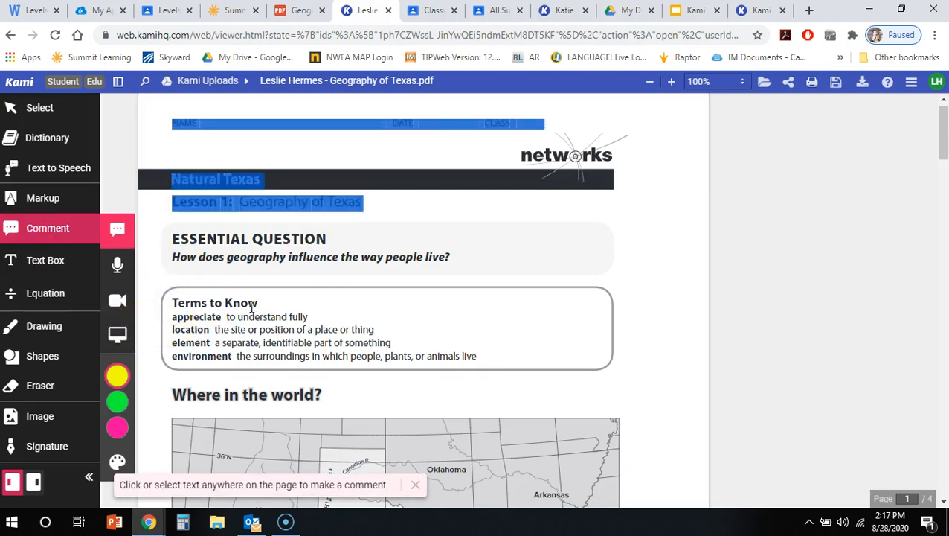
pyautogui.click(186, 313)
pyautogui.scroll(-2, 185, 297)
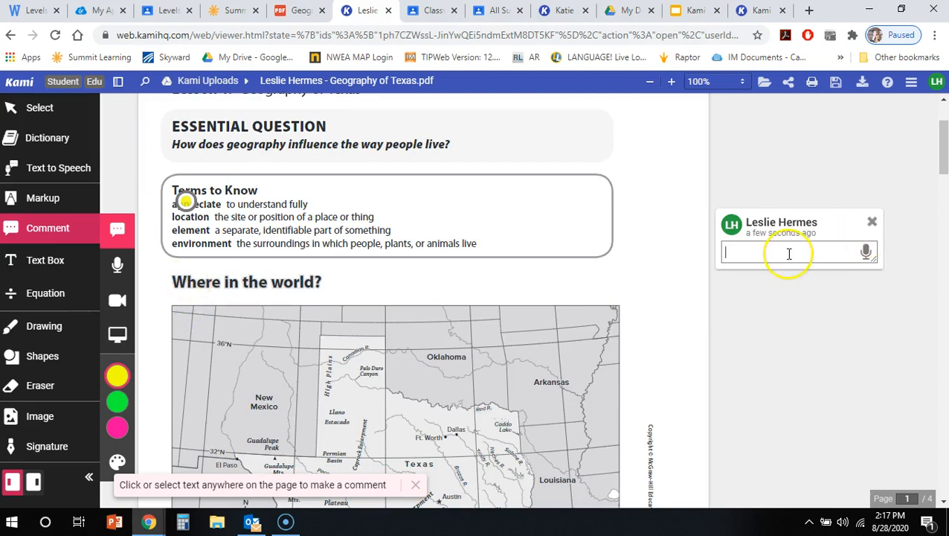
pyautogui.click(871, 220)
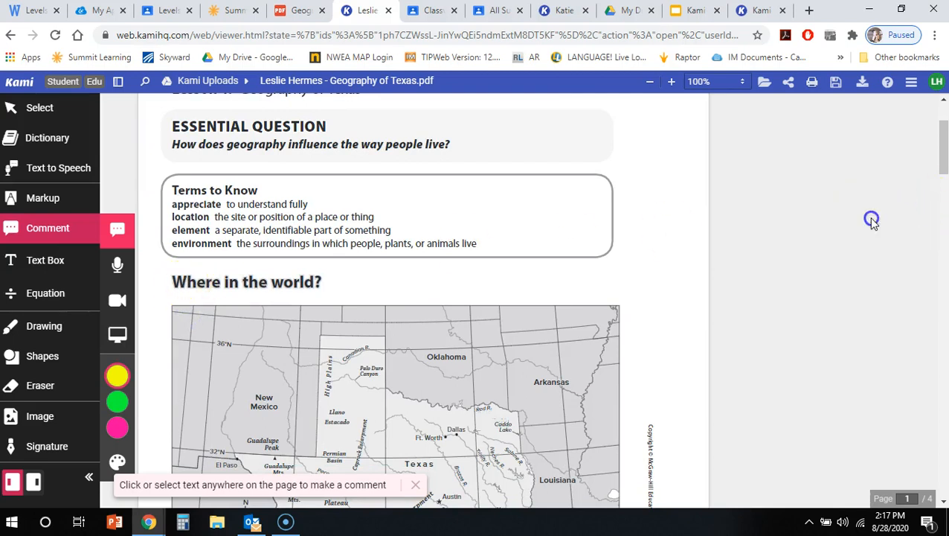
# Open the Google Sharing settings for the document, review the link, sharing and download permissions, and close them.
pyautogui.click(790, 82)
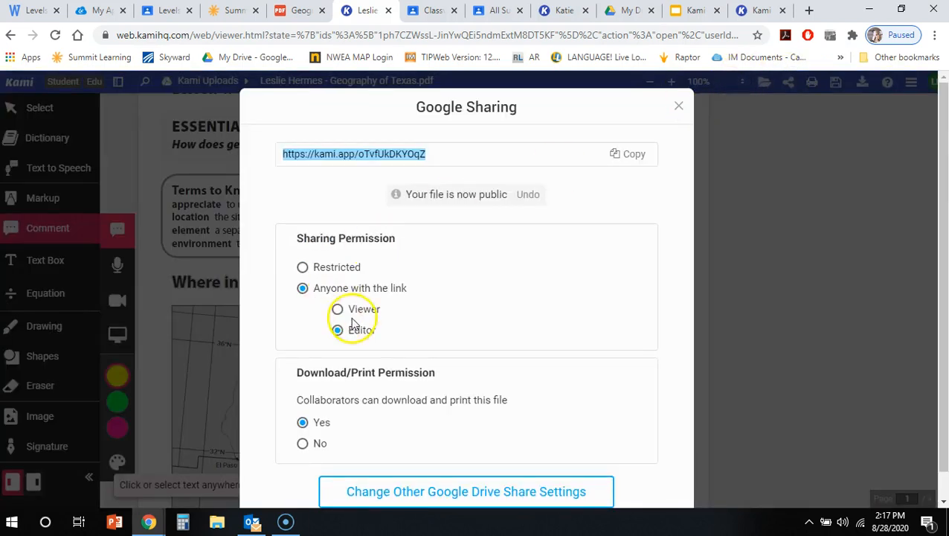
pyautogui.scroll(-1, 353, 322)
pyautogui.scroll(1, 572, 145)
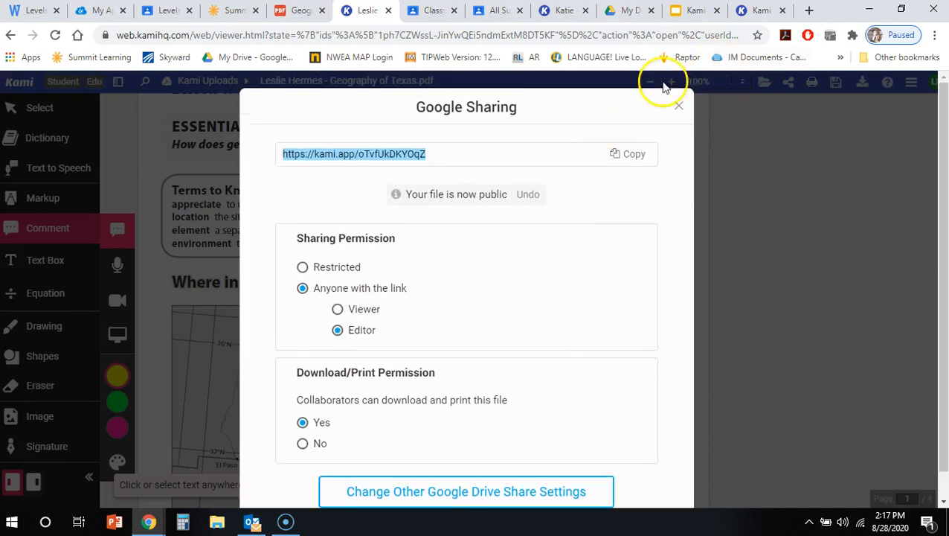
pyautogui.click(672, 104)
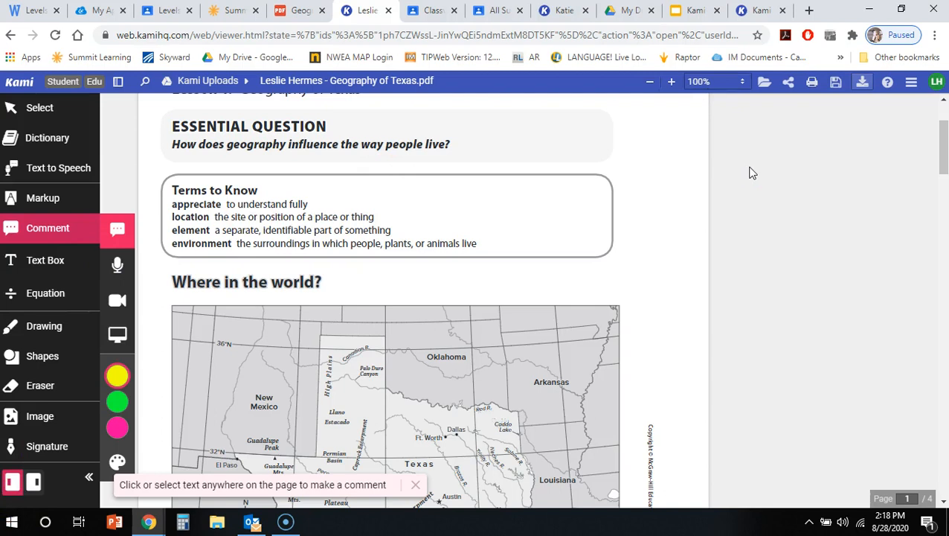
# Review the export options with the With All Annotations format chosen, and close them without exporting.
pyautogui.click(864, 87)
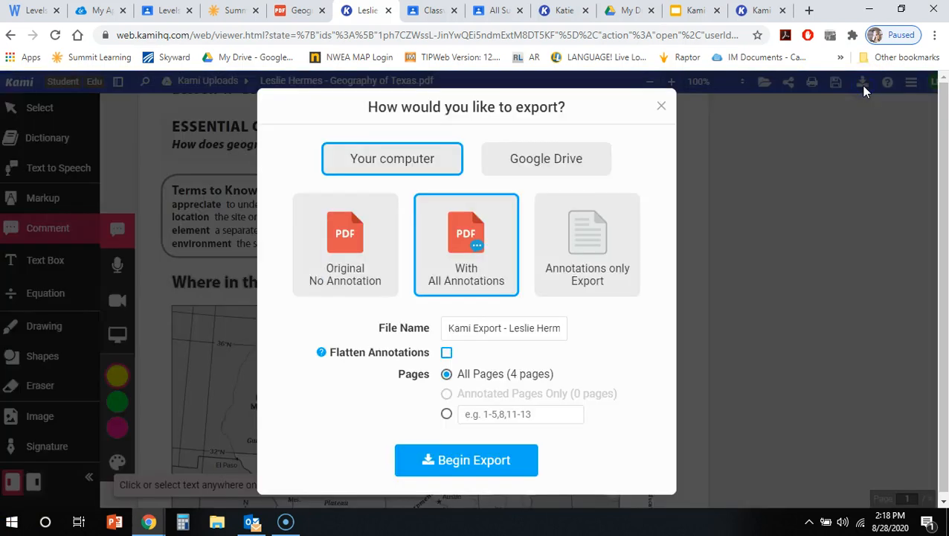
pyautogui.click(468, 268)
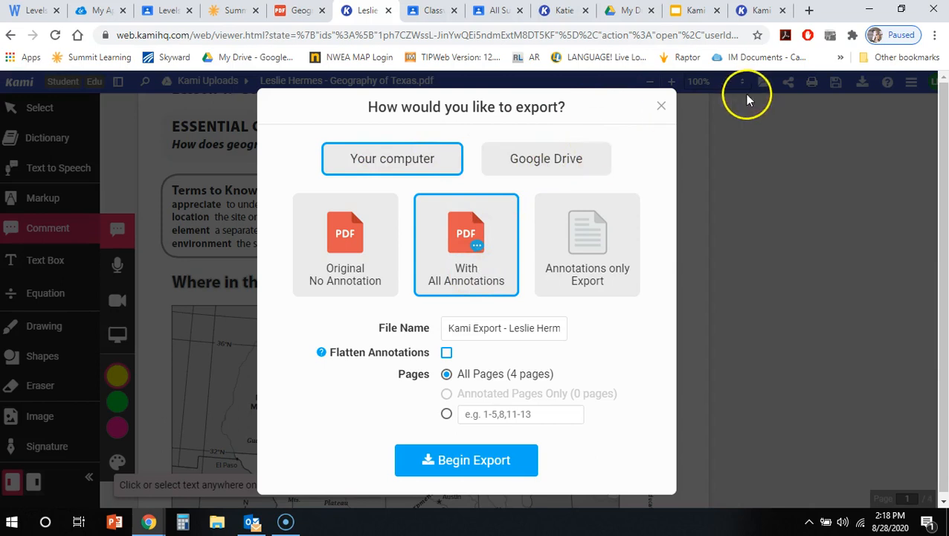
pyautogui.click(662, 107)
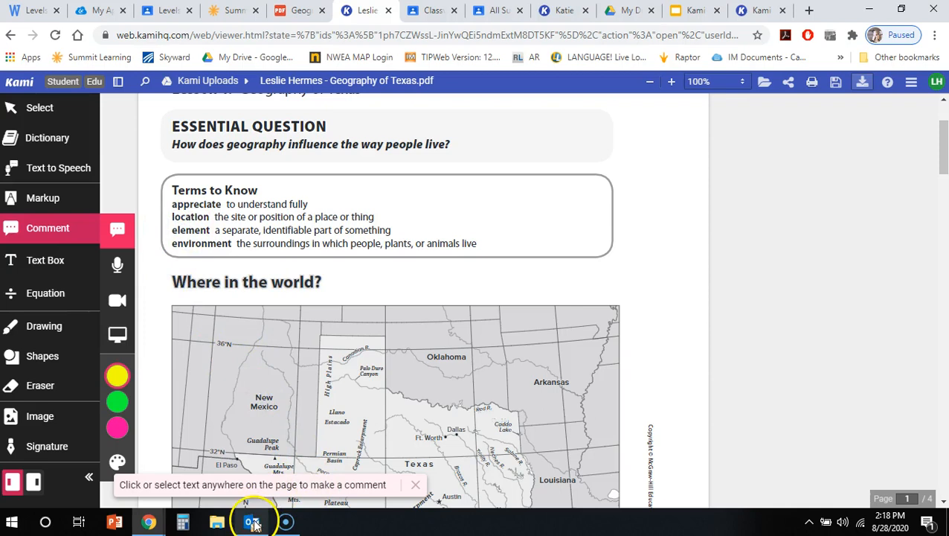
# Open the account type settings from the Student label and dismiss them without changes.
pyautogui.moveTo(254, 523)
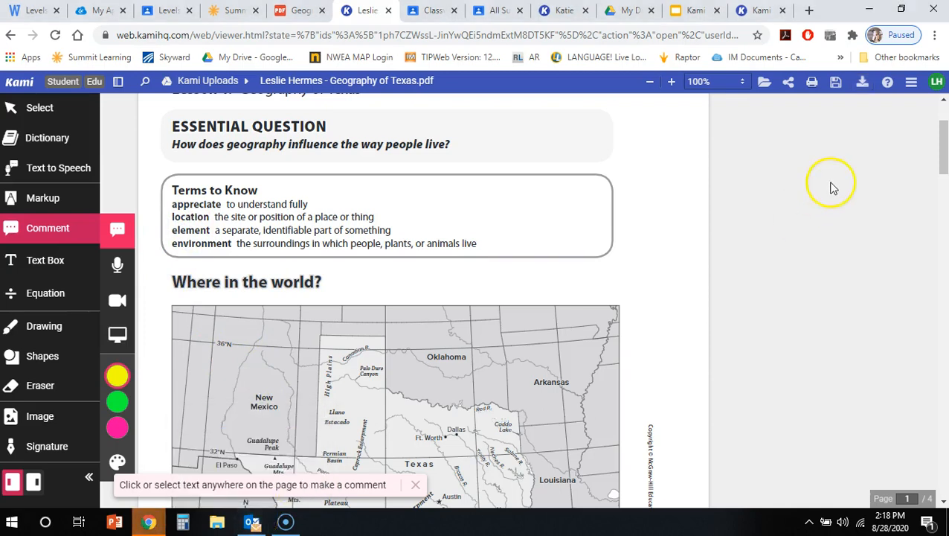
pyautogui.click(53, 81)
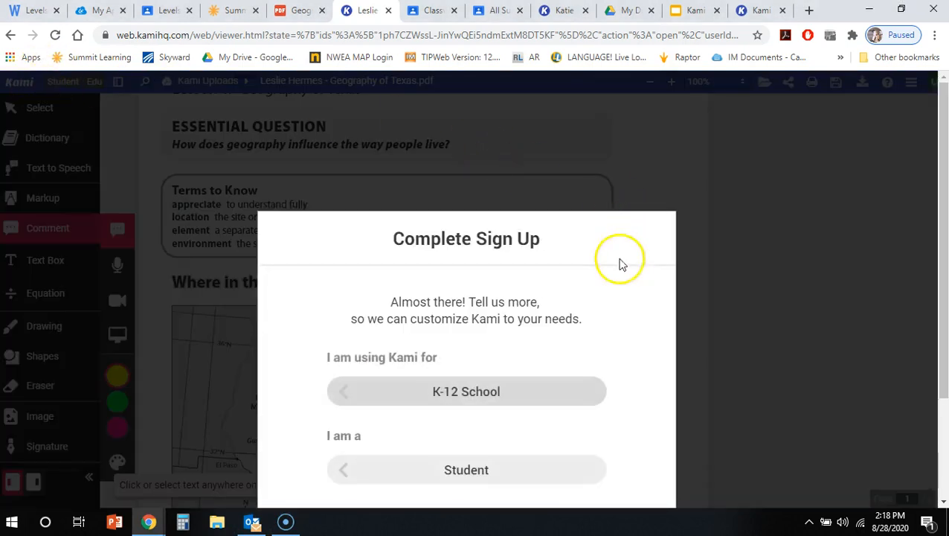
pyautogui.click(691, 273)
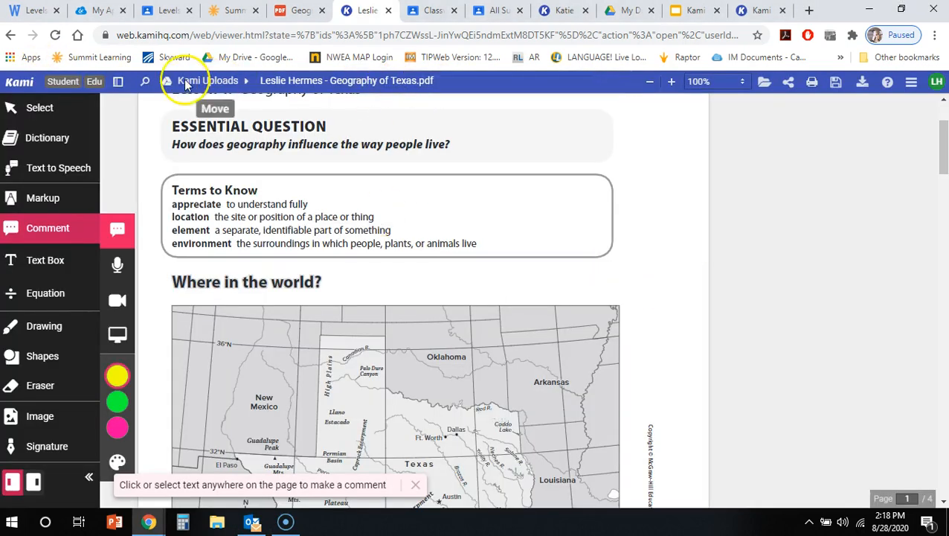
# Close the Geography of Texas copy and launch the Kami Extension from a new browser tab.
pyautogui.hotkey('ctrl', 'w')
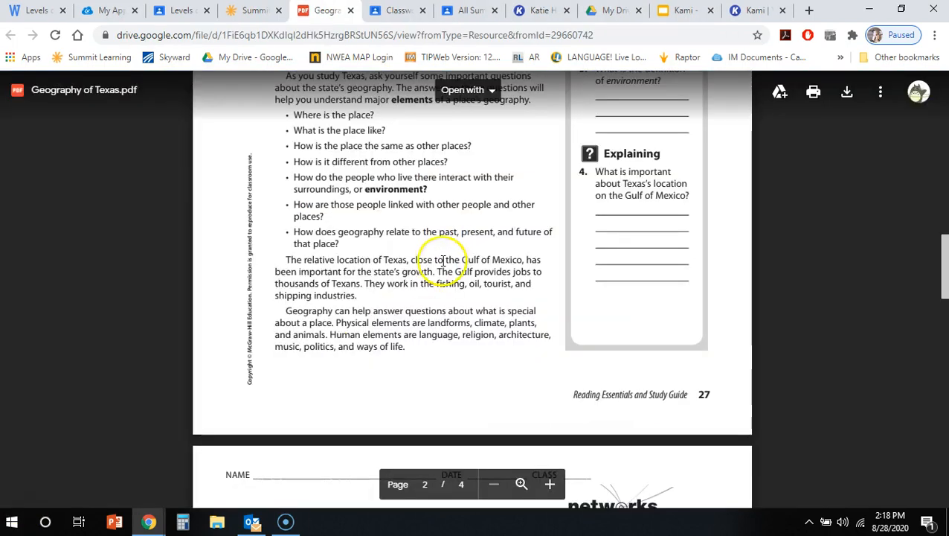
pyautogui.click(808, 10)
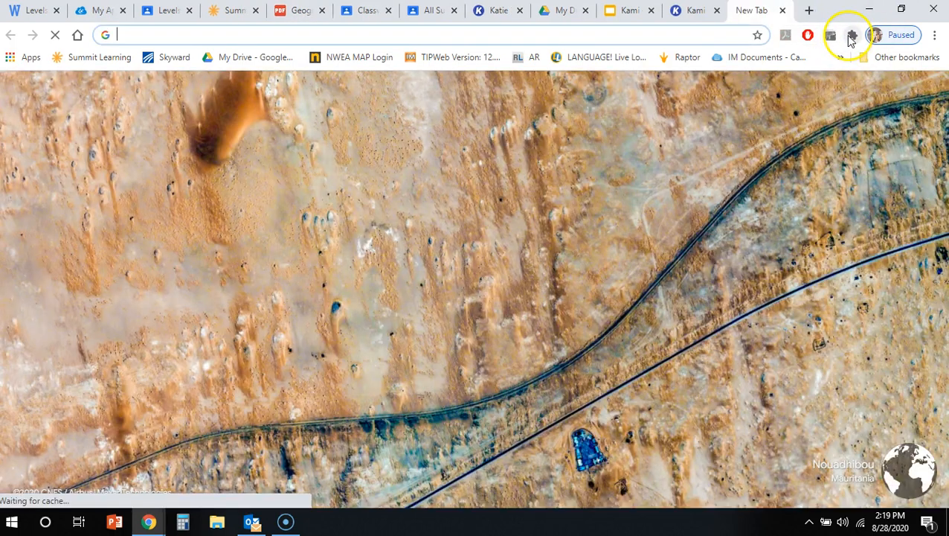
pyautogui.click(851, 36)
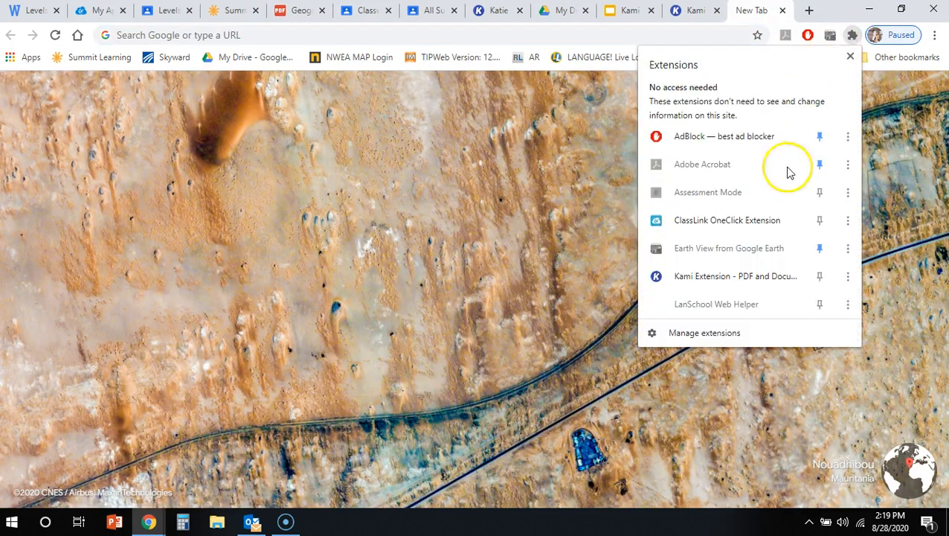
pyautogui.click(728, 281)
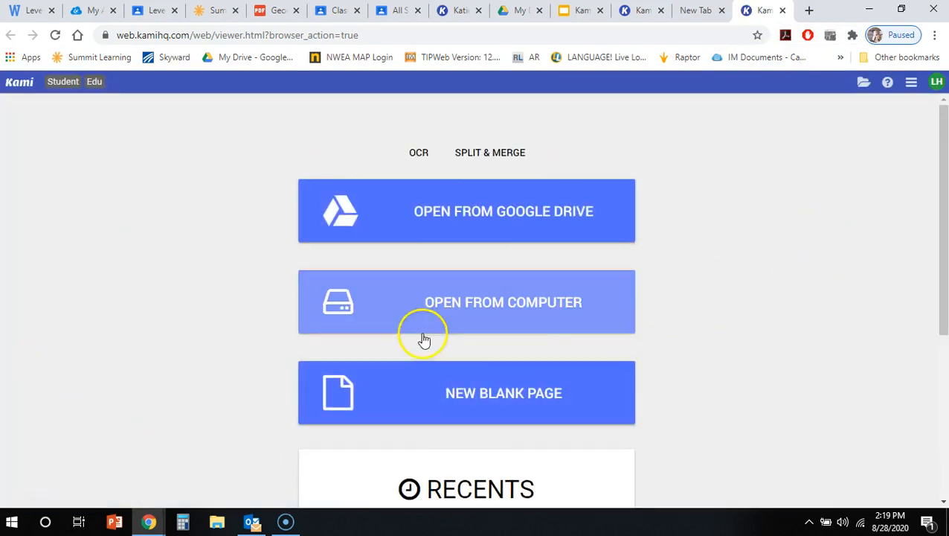
# Open 6-All-Summer-in-a-Day-by-Ray-Bradbury.pdf from the computer's Desktop and dismiss the choice of previously annotated copies.
pyautogui.scroll(-3, 476, 341)
pyautogui.scroll(3, 498, 343)
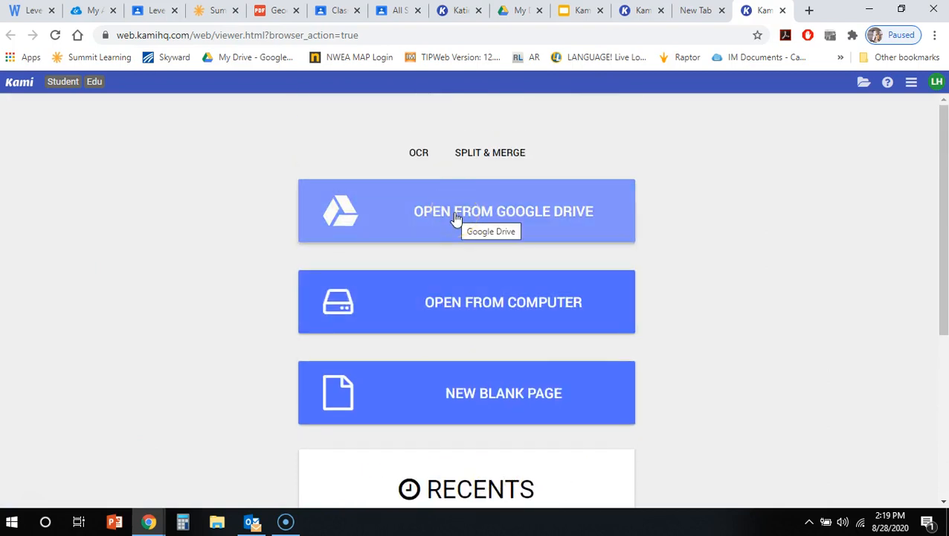
pyautogui.click(461, 314)
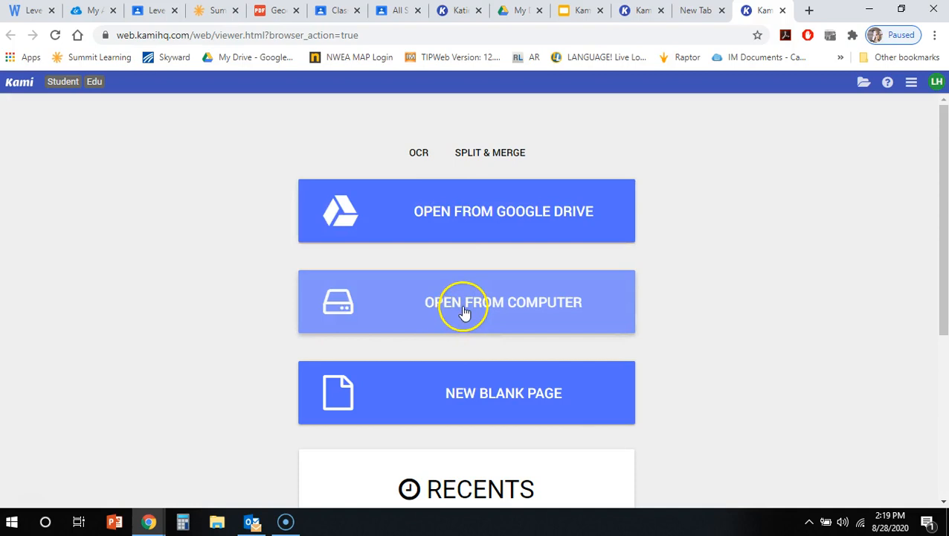
pyautogui.click(517, 283)
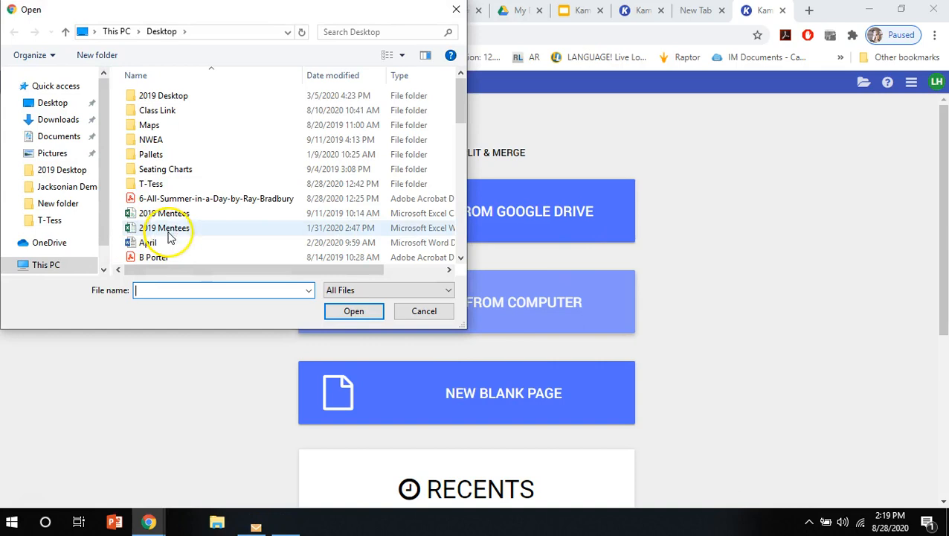
pyautogui.doubleClick(217, 203)
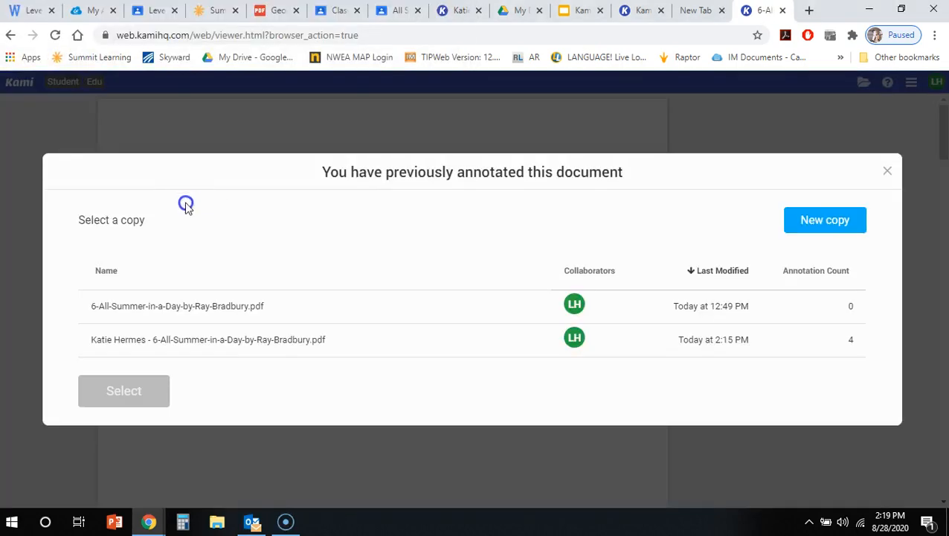
pyautogui.click(159, 306)
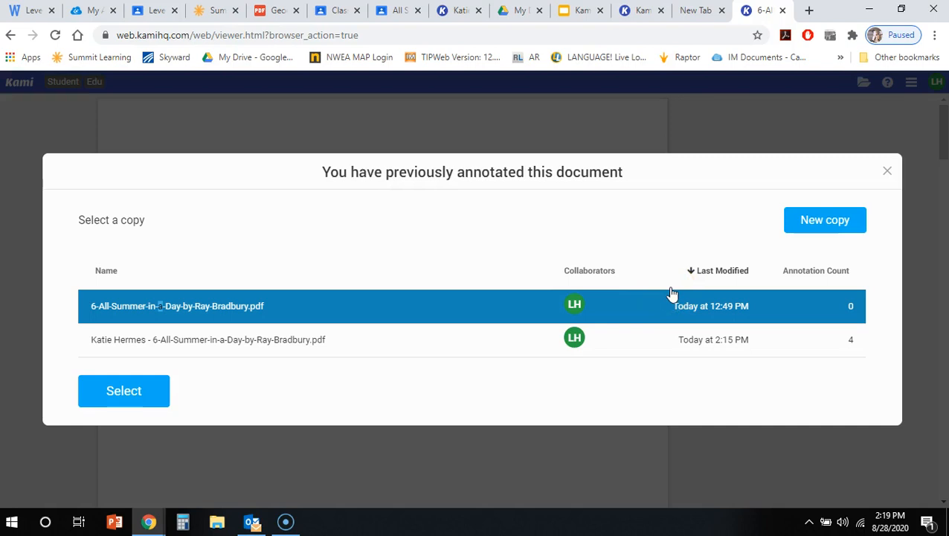
pyautogui.click(888, 174)
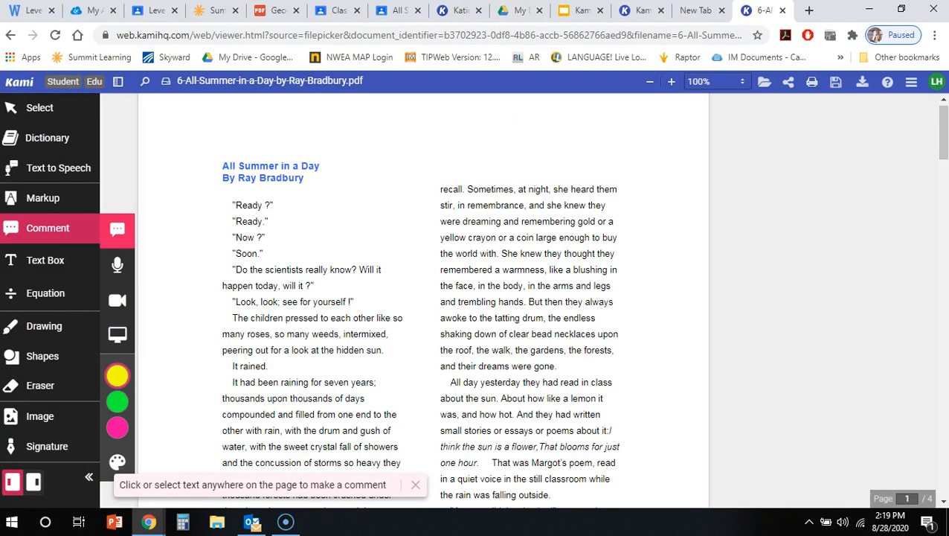
# Switch to the Kami presentation in Google Slides, present it from slide 5, and advance to the Helpful Hints and Tips slide.
pyautogui.click(577, 13)
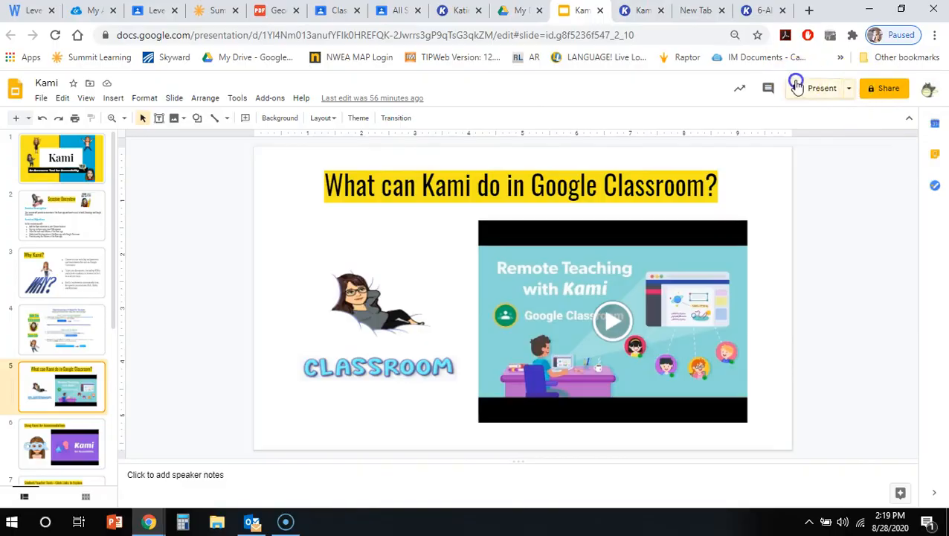
pyautogui.click(796, 84)
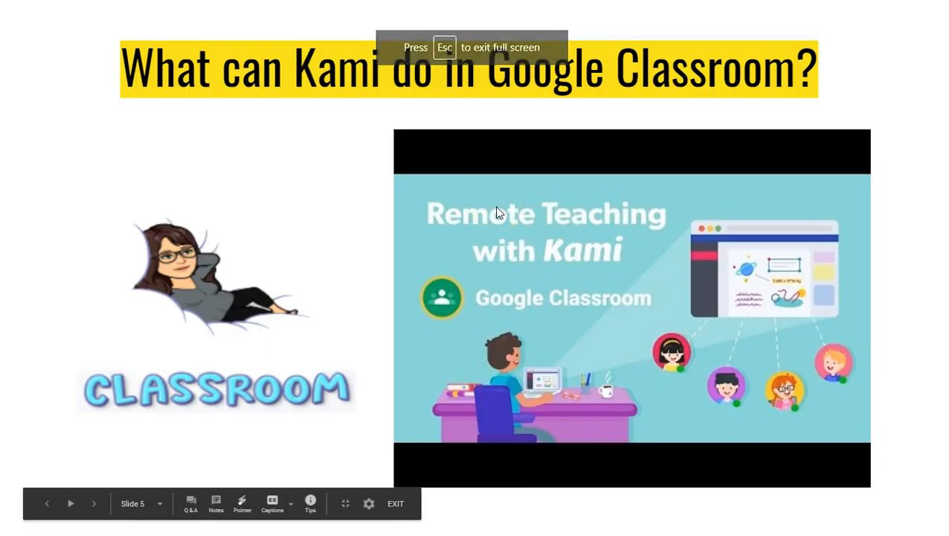
pyautogui.press('Right')
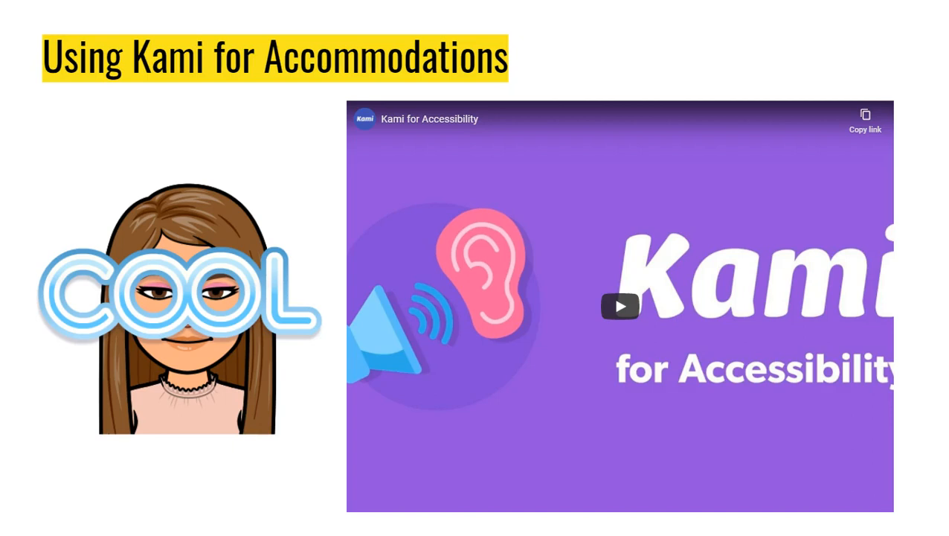
pyautogui.press('Right')
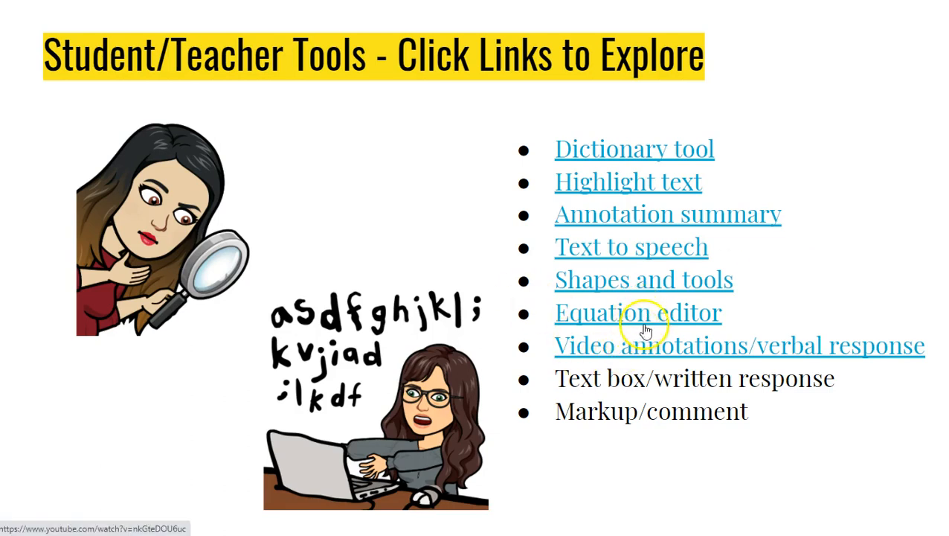
pyautogui.click(894, 264)
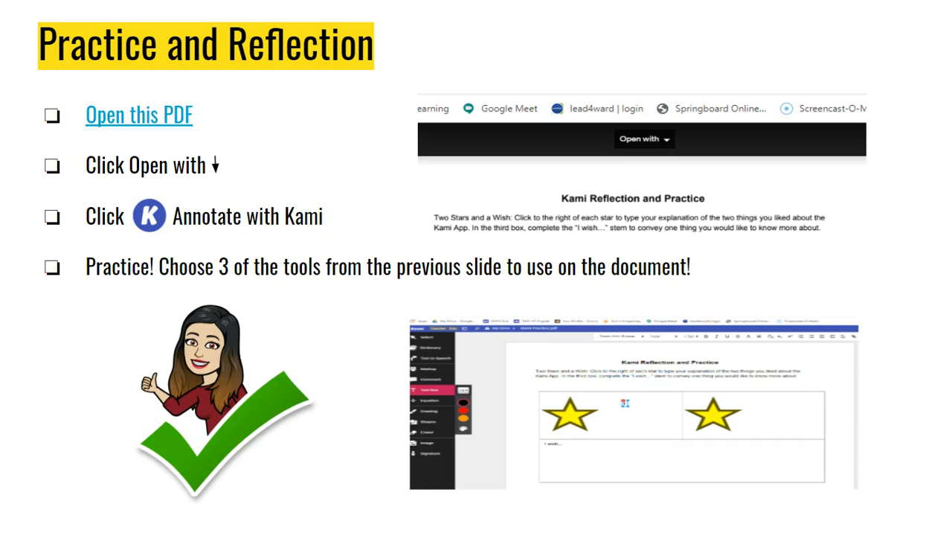
pyautogui.press('Right')
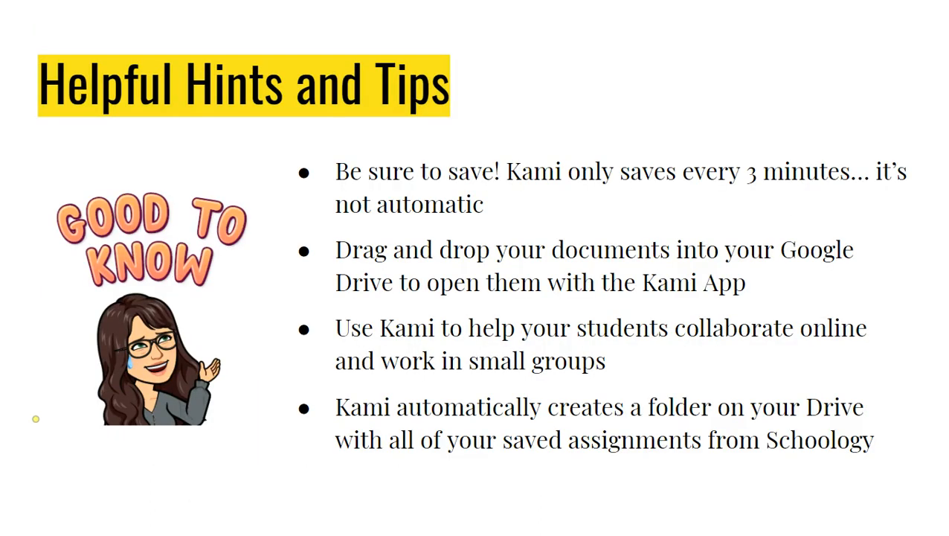